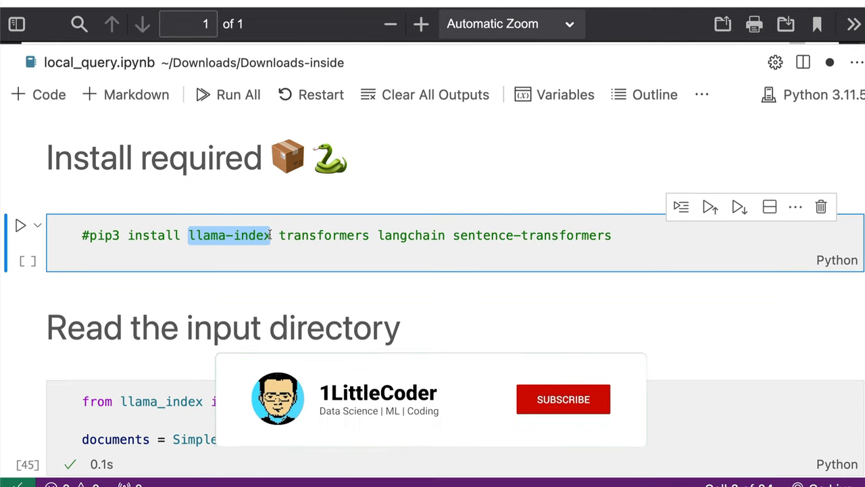
# Review the pip install line's packages: llama-index, transformers, langchain, sentence-transformers.
pyautogui.click(270, 235)
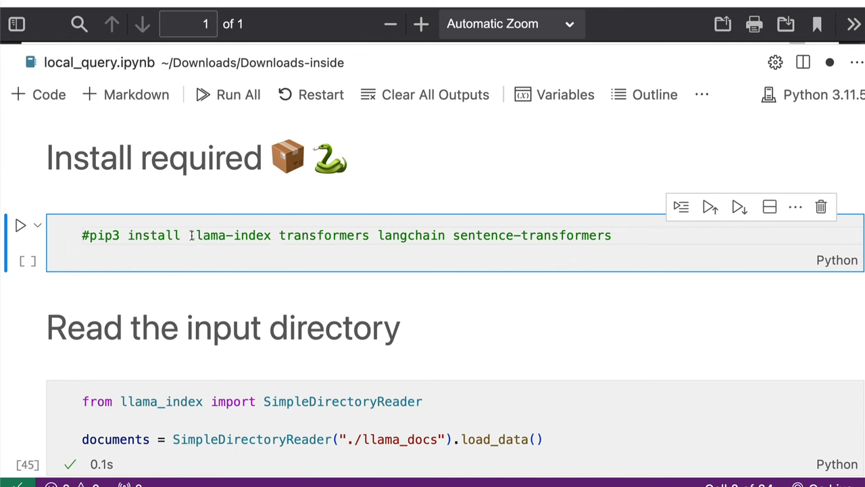
pyautogui.moveTo(191, 235); pyautogui.dragTo(620, 236)
pyautogui.doubleClick(254, 235)
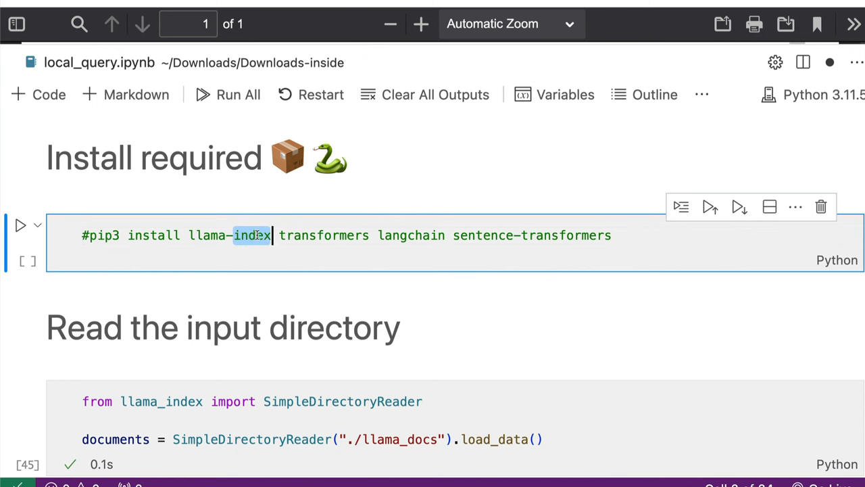
pyautogui.doubleClick(315, 236)
pyautogui.doubleClick(417, 235)
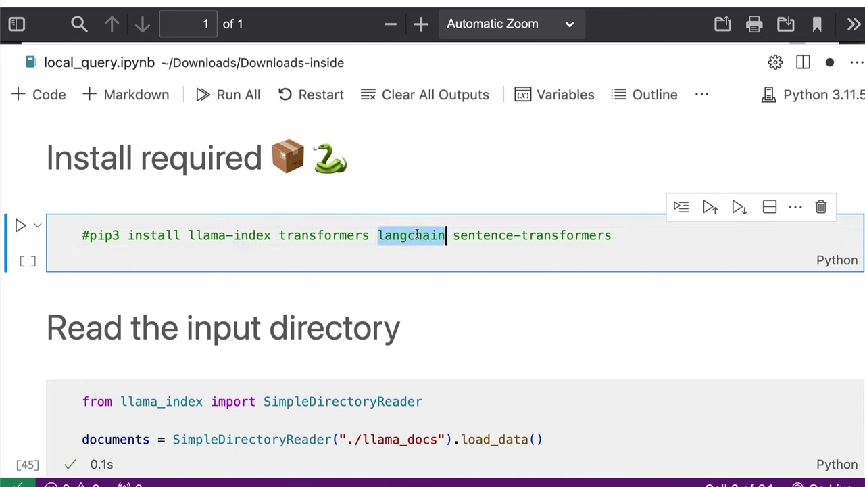
pyautogui.doubleClick(463, 235)
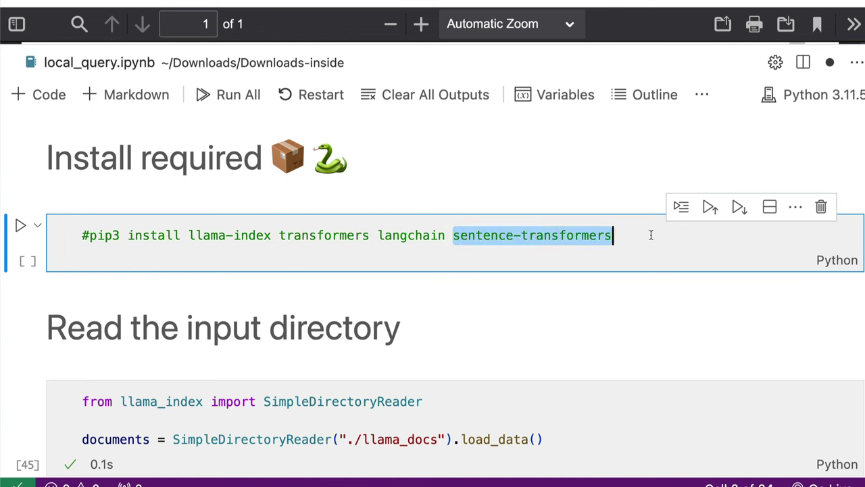
pyautogui.doubleClick(413, 235)
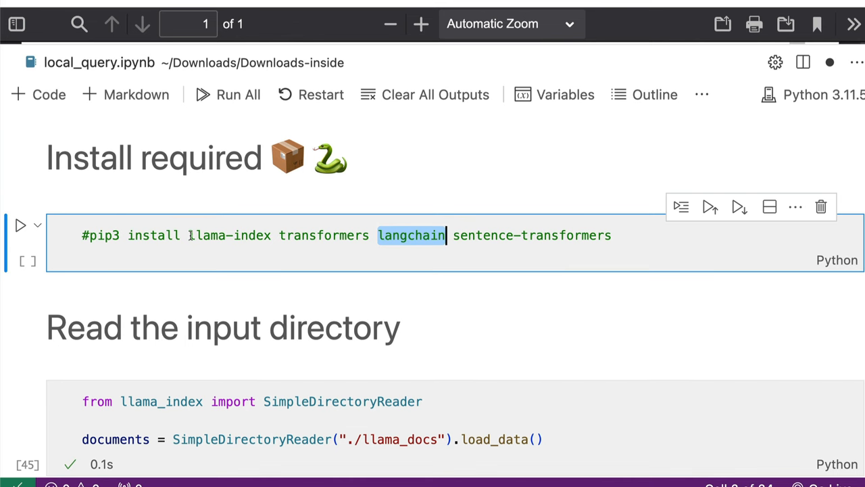
pyautogui.moveTo(188, 235); pyautogui.dragTo(272, 235)
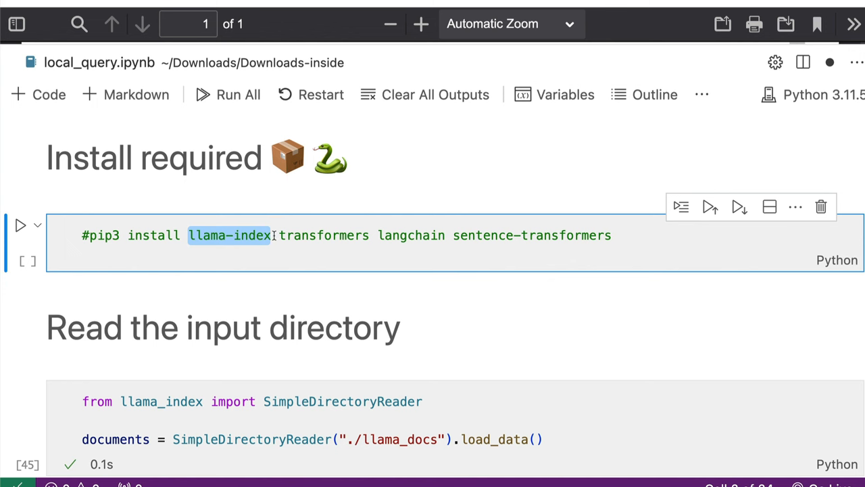
pyautogui.scroll(-2, 273, 235)
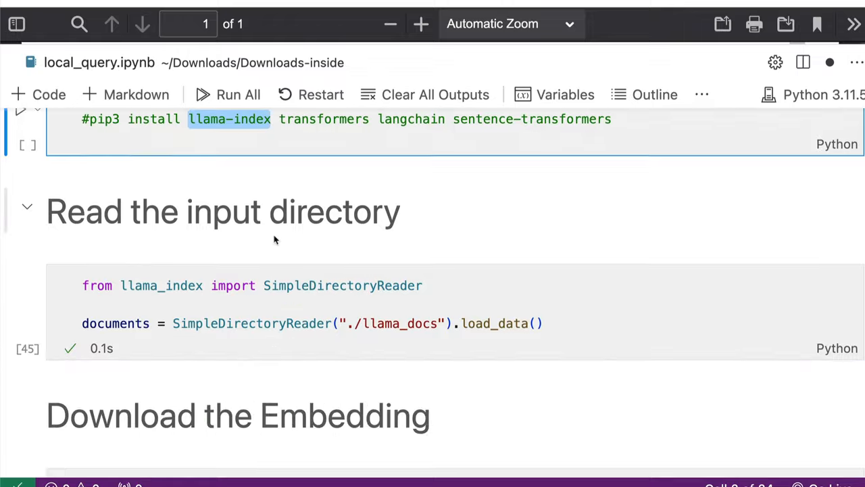
pyautogui.scroll(-5, 273, 238)
pyautogui.scroll(8, 274, 239)
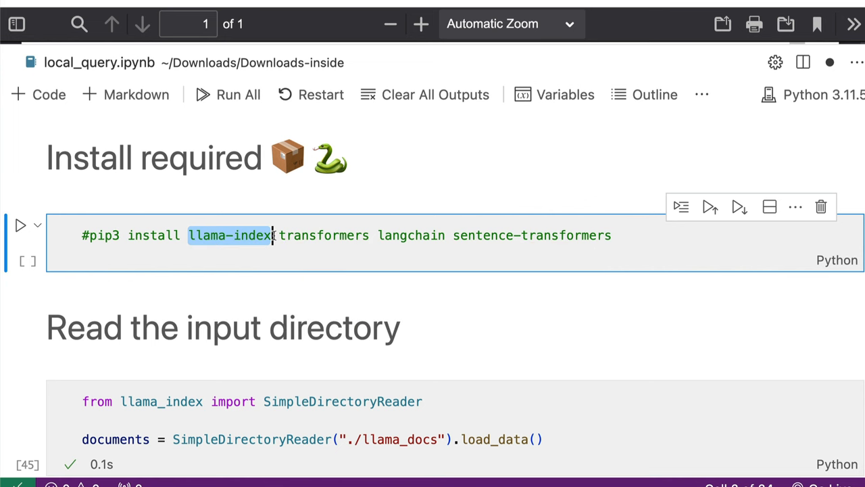
pyautogui.moveTo(413, 286)
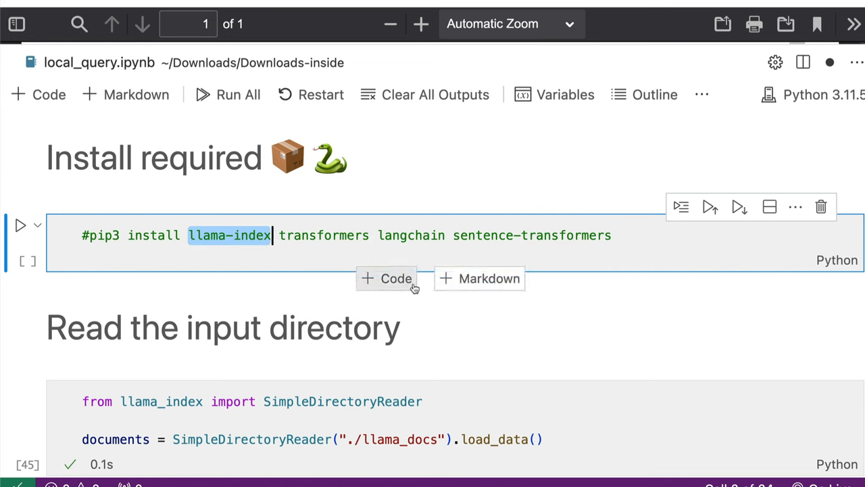
# Add a temporary '! ollama run llama2' cell below the pip cell, then delete it.
pyautogui.click(402, 278)
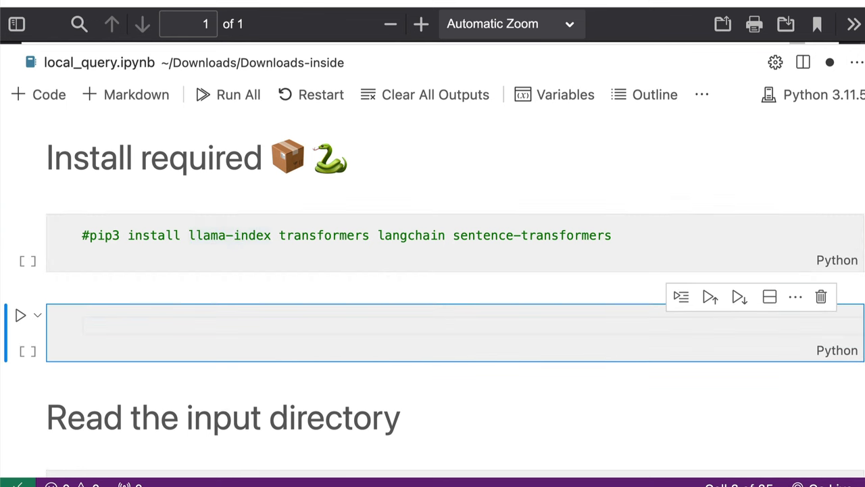
pyautogui.write('!p')
pyautogui.press('BackSpace')
pyautogui.write('ollama r')
pyautogui.write('un llama2')
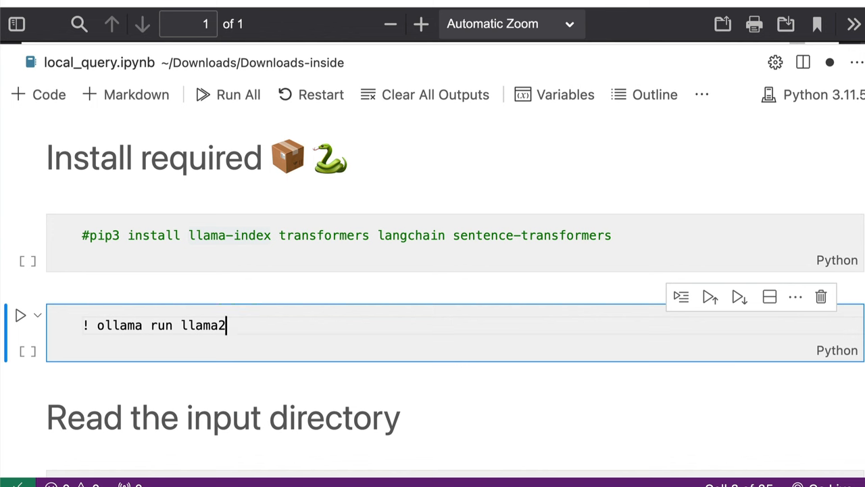
pyautogui.click(819, 297)
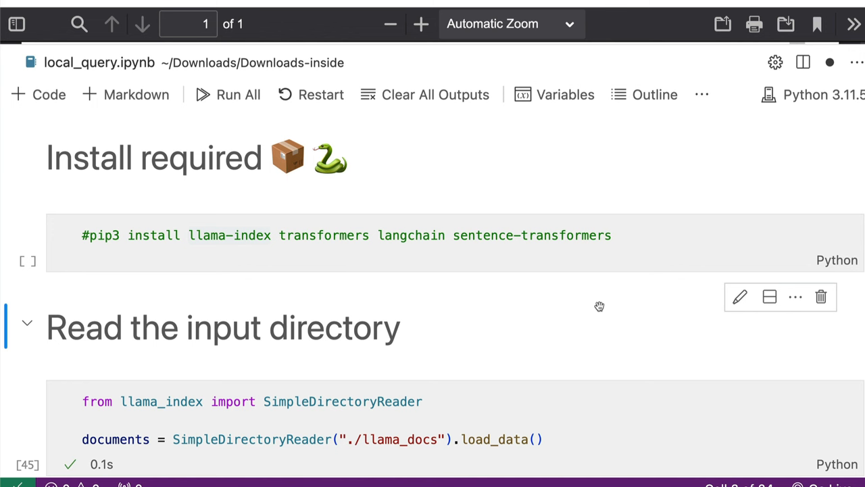
pyautogui.scroll(-5, 599, 306)
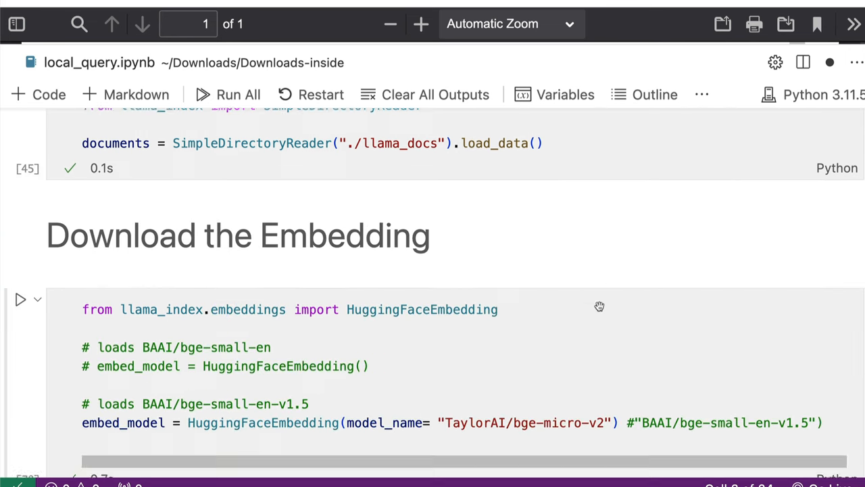
pyautogui.scroll(3, 599, 306)
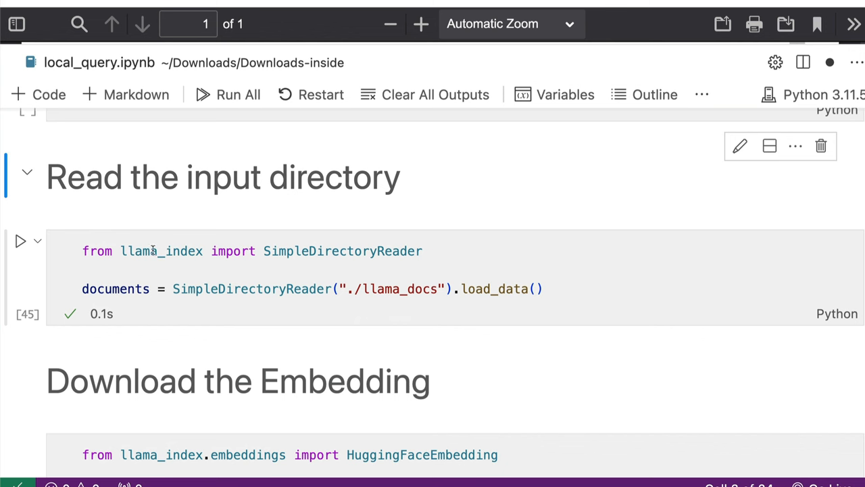
pyautogui.doubleClick(150, 251)
pyautogui.doubleClick(326, 251)
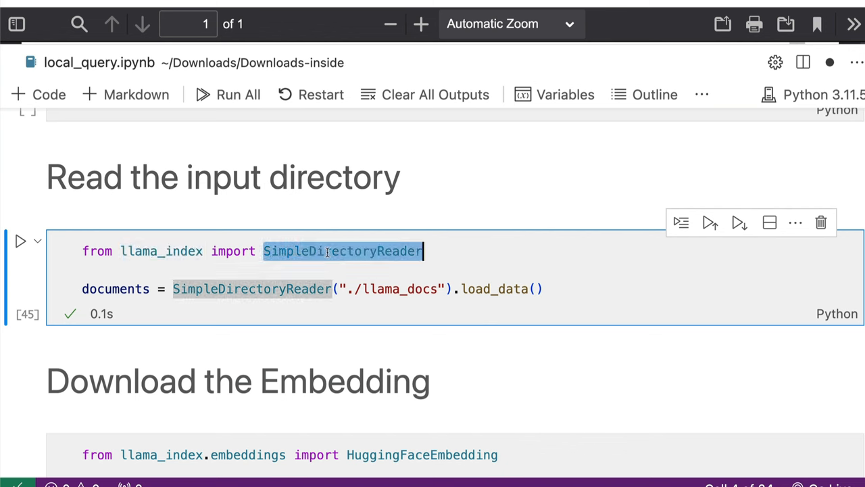
pyautogui.tripleClick(262, 289)
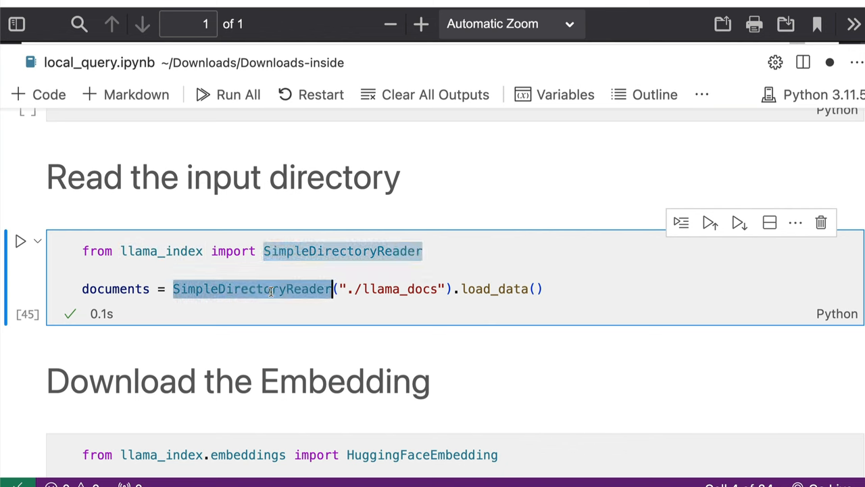
pyautogui.click(368, 289)
pyautogui.moveTo(346, 289); pyautogui.dragTo(441, 289)
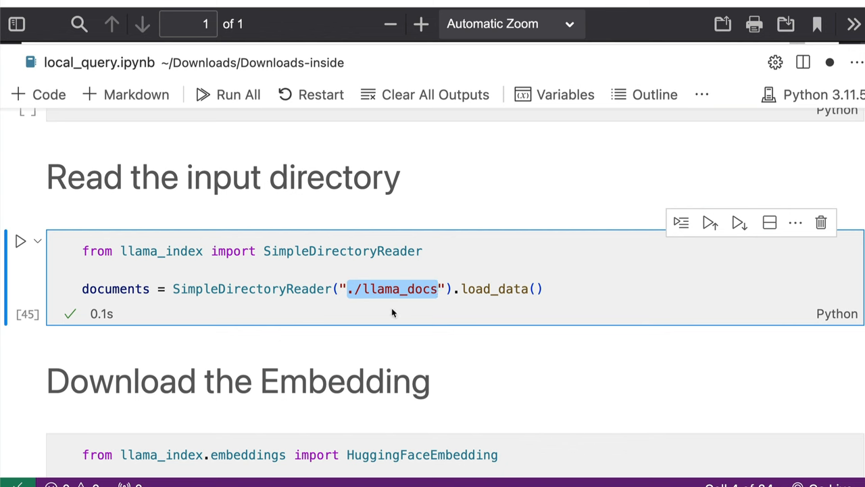
pyautogui.doubleClick(126, 289)
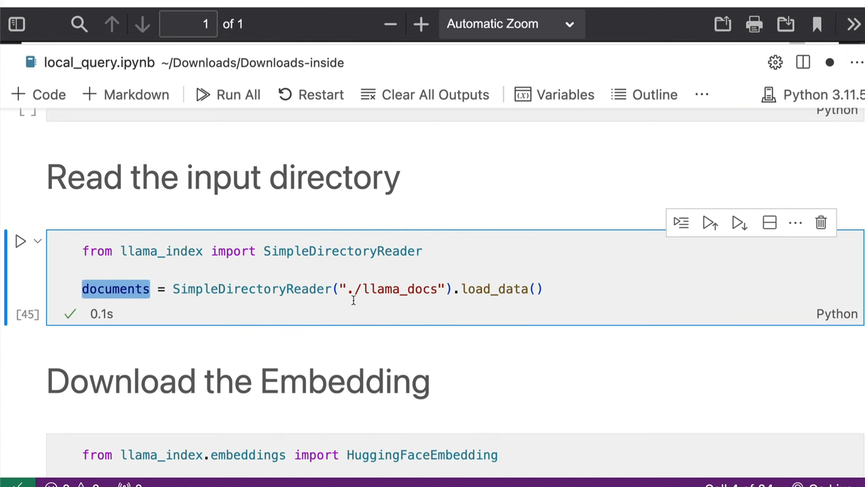
pyautogui.scroll(3, 352, 300)
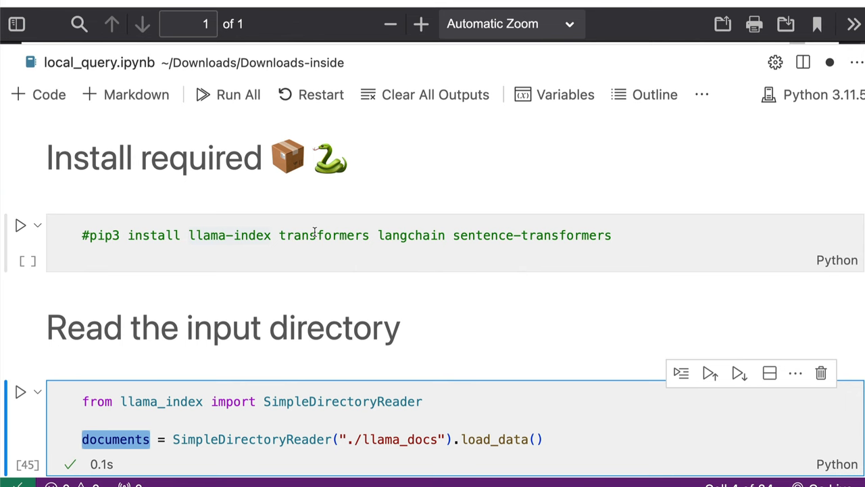
pyautogui.scroll(-8, 315, 232)
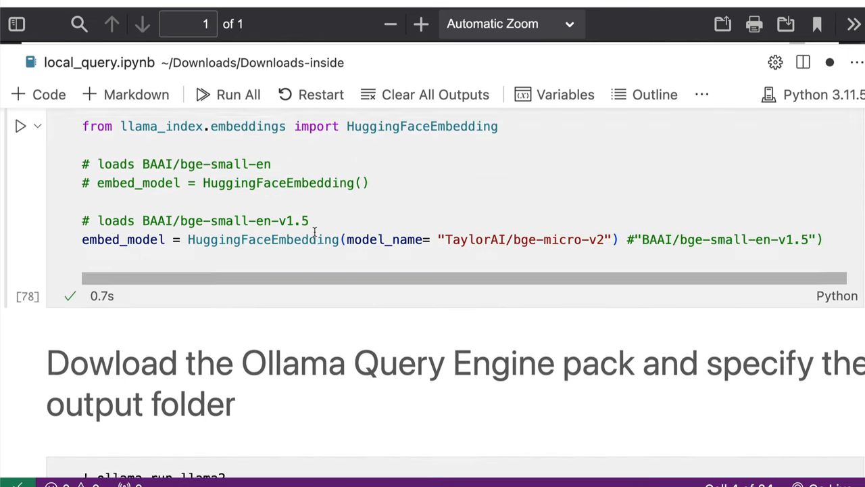
pyautogui.scroll(3, 315, 270)
pyautogui.scroll(3, 317, 291)
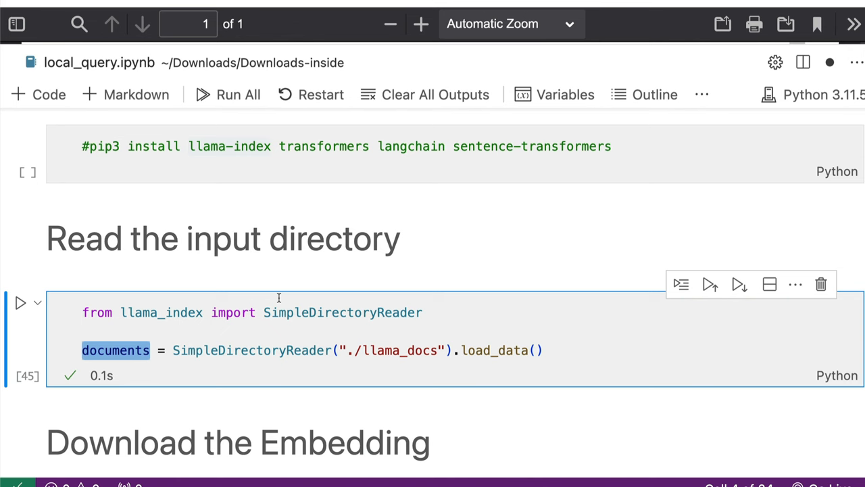
pyautogui.scroll(-5, 278, 298)
pyautogui.scroll(4, 278, 297)
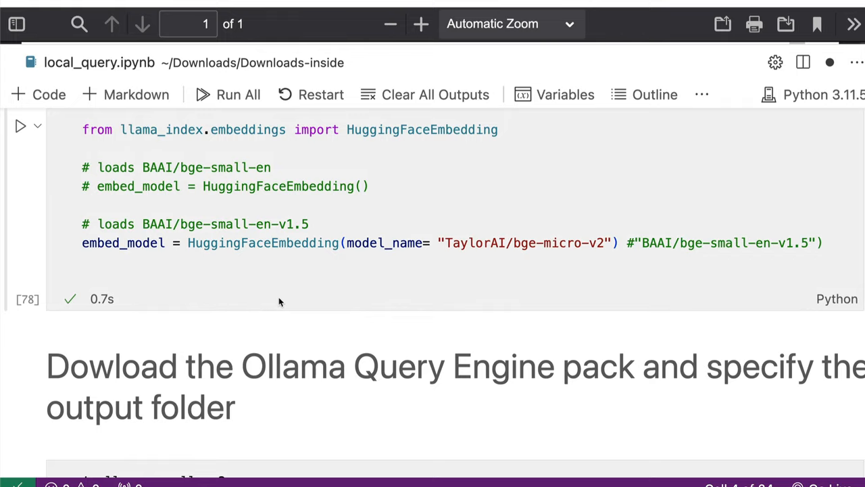
pyautogui.scroll(2, 278, 296)
pyautogui.scroll(1, 279, 296)
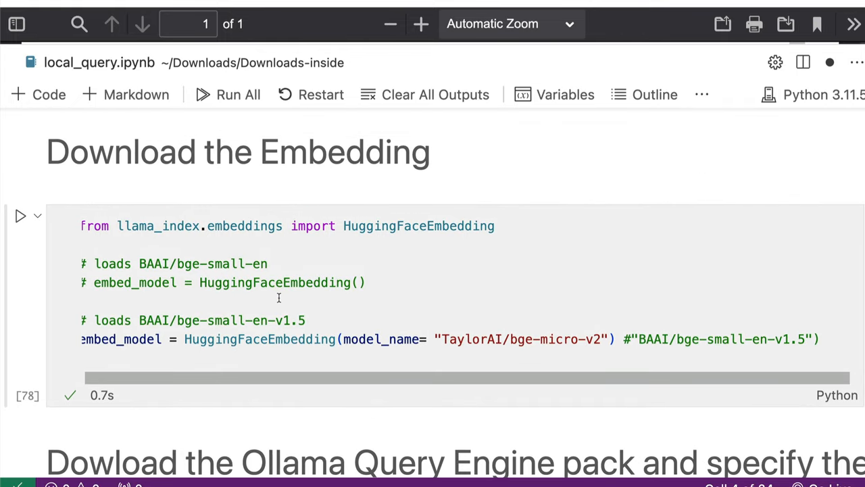
pyautogui.scroll(3, 278, 298)
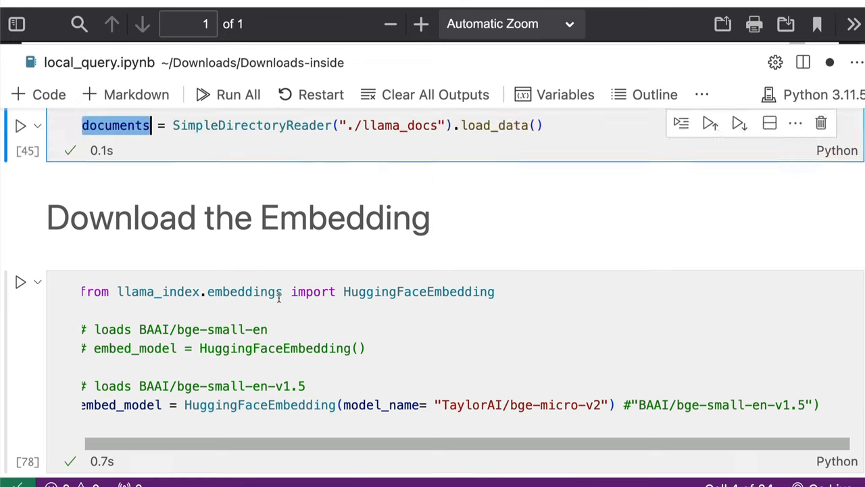
pyautogui.scroll(3, 279, 298)
pyautogui.scroll(-3, 398, 323)
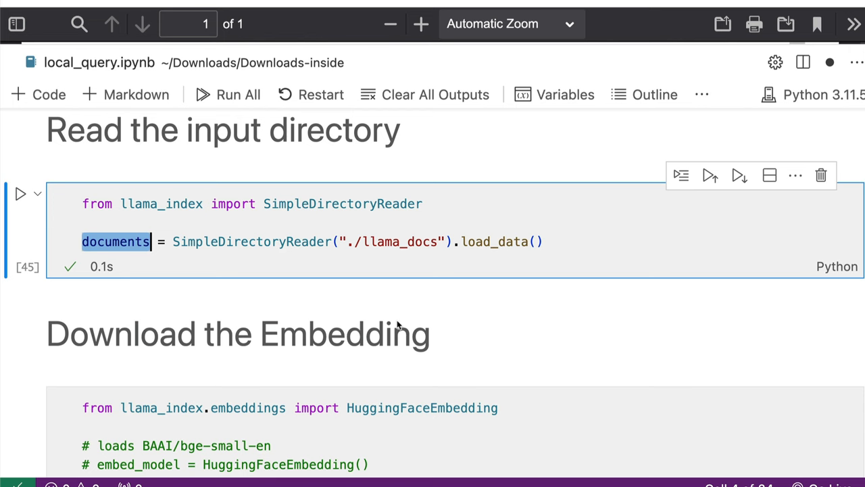
pyautogui.scroll(-3, 397, 323)
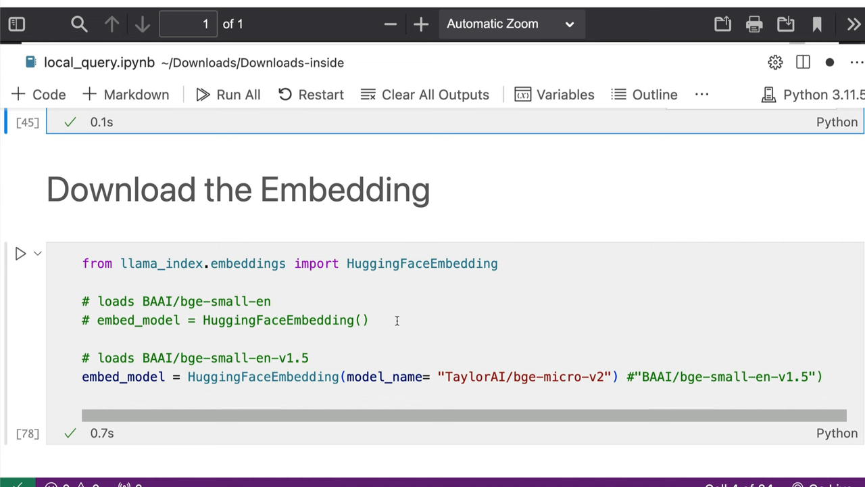
pyautogui.doubleClick(191, 264)
pyautogui.click(248, 264)
pyautogui.doubleClick(248, 263)
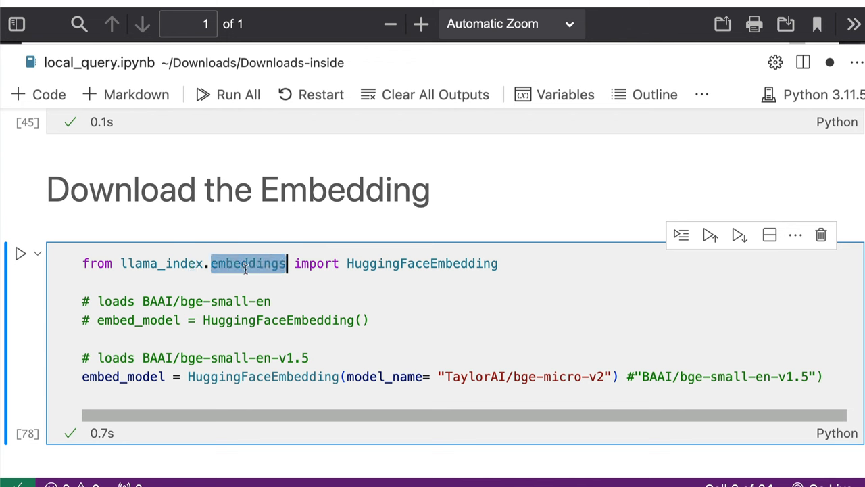
pyautogui.doubleClick(376, 263)
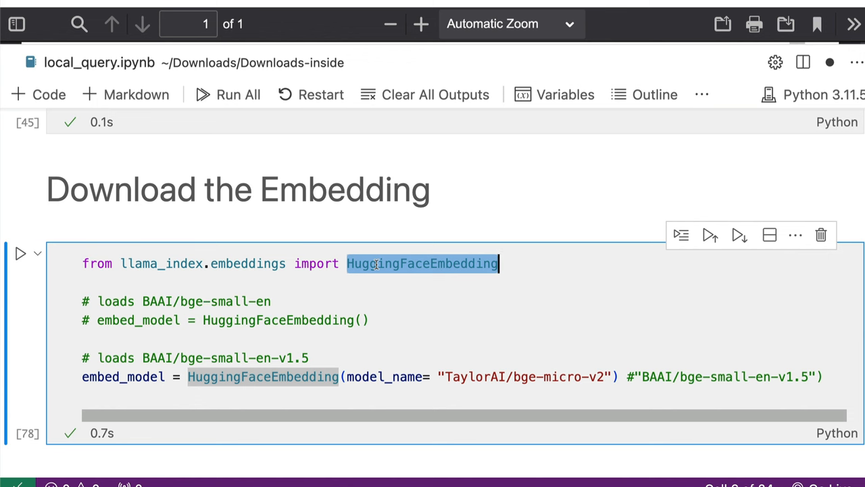
pyautogui.click(319, 333)
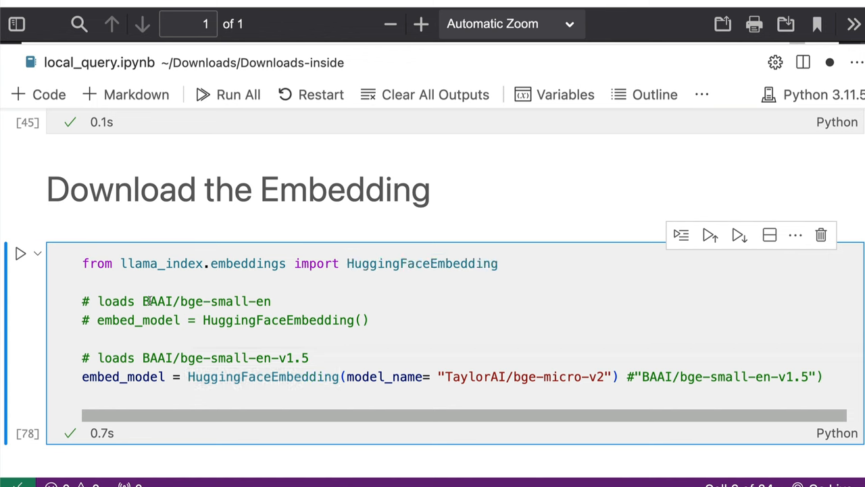
pyautogui.moveTo(143, 302); pyautogui.dragTo(275, 302)
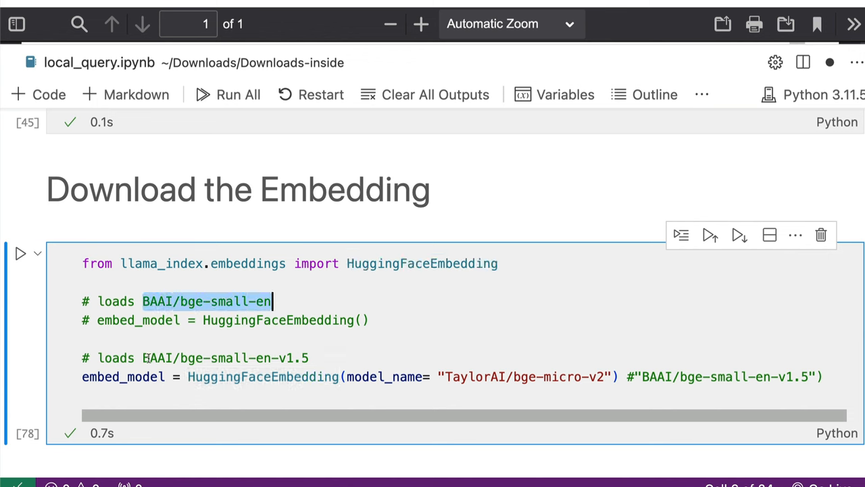
pyautogui.moveTo(142, 358); pyautogui.dragTo(312, 359)
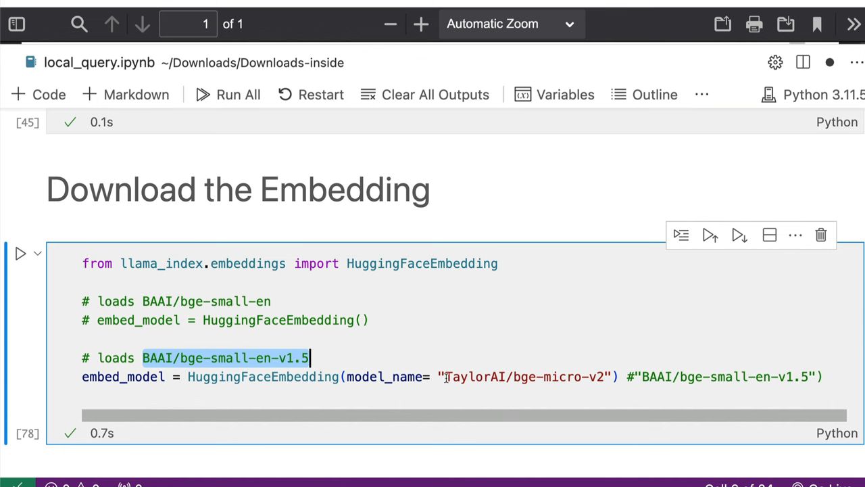
pyautogui.moveTo(445, 376)
pyautogui.mouseDown()
pyautogui.moveTo(594, 378)
pyautogui.moveTo(603, 388)
pyautogui.mouseUp()
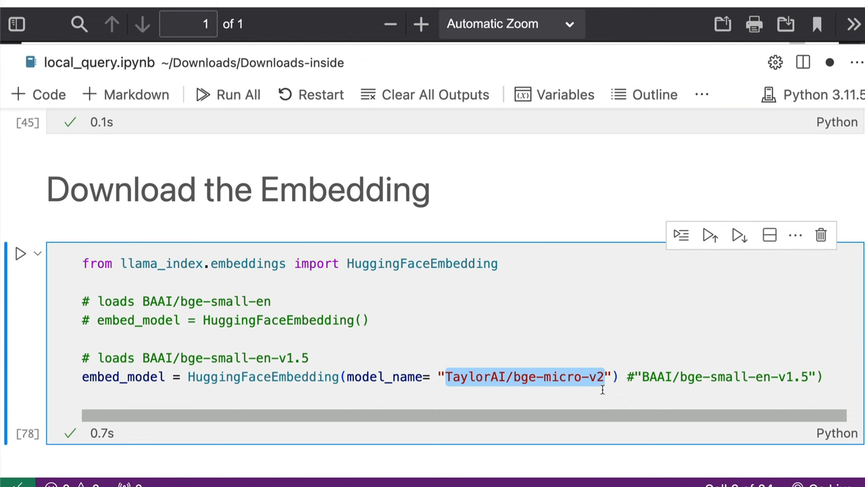
pyautogui.doubleClick(421, 264)
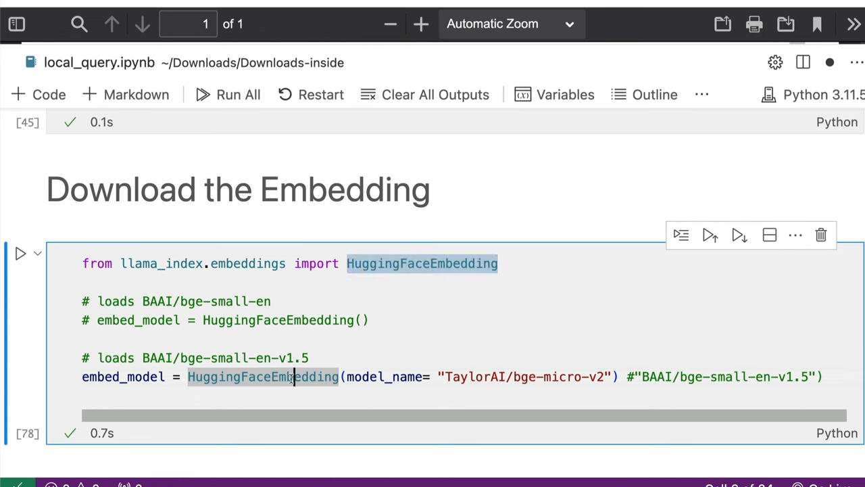
pyautogui.doubleClick(291, 377)
pyautogui.doubleClick(106, 377)
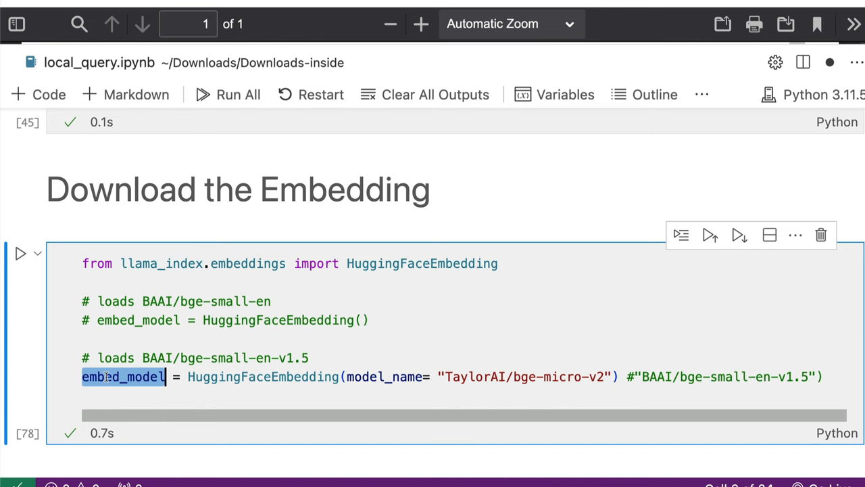
pyautogui.scroll(-5, 106, 381)
pyautogui.scroll(-3, 106, 380)
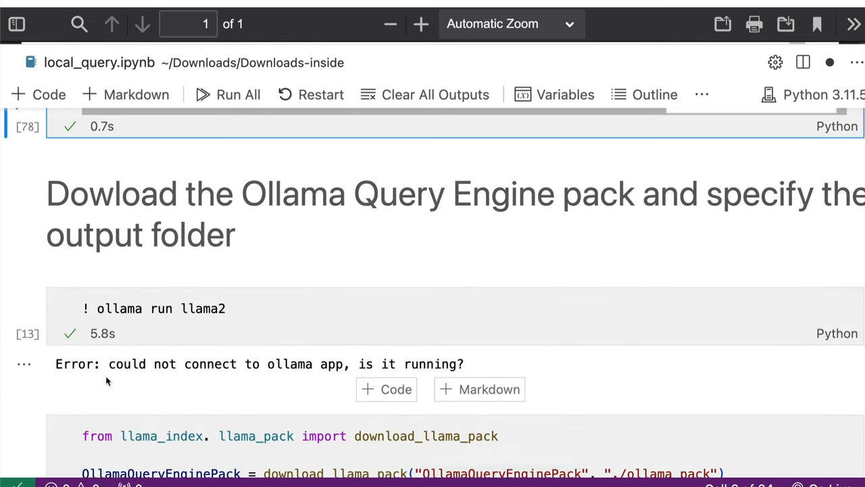
pyautogui.scroll(4, 107, 380)
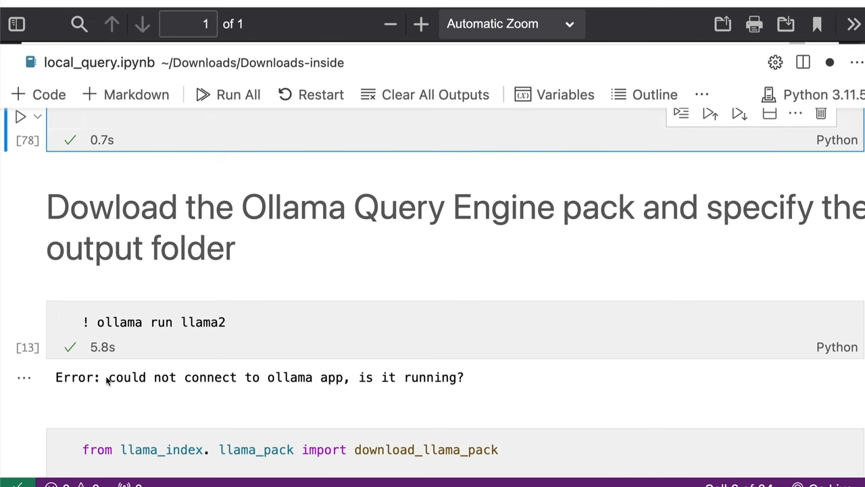
pyautogui.scroll(-5, 106, 381)
pyautogui.scroll(-4, 106, 381)
pyautogui.scroll(-1, 106, 381)
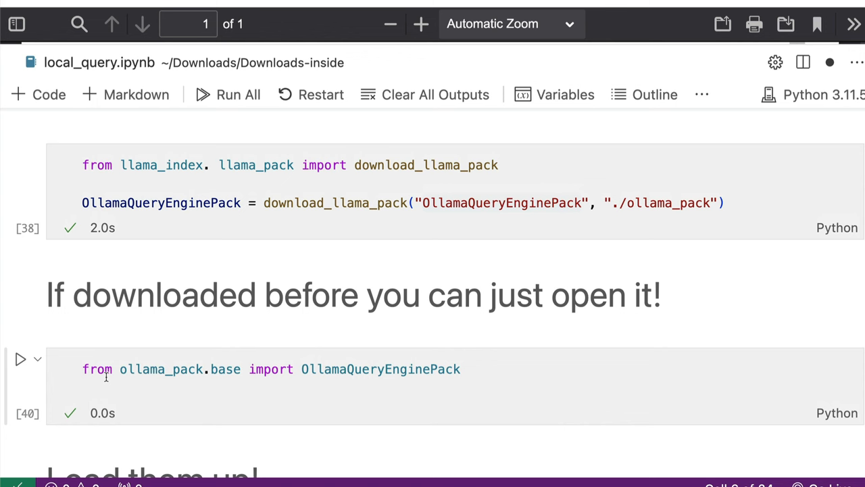
# Review the download_llama_pack call saving OllamaQueryEnginePack to ./ollama_pack and the import line.
pyautogui.doubleClick(473, 203)
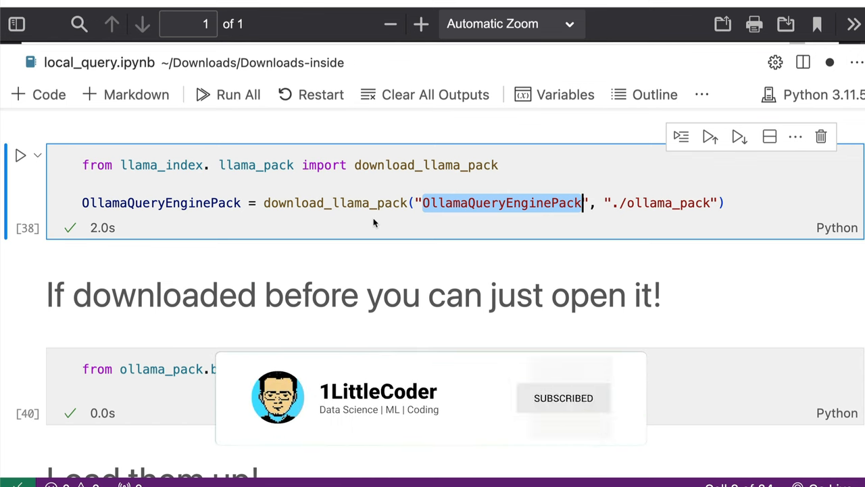
pyautogui.doubleClick(168, 203)
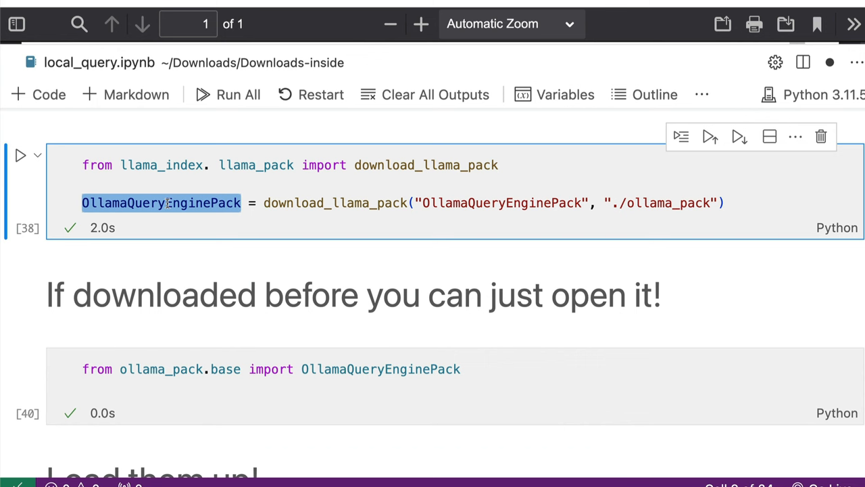
pyautogui.moveTo(606, 203); pyautogui.dragTo(720, 202)
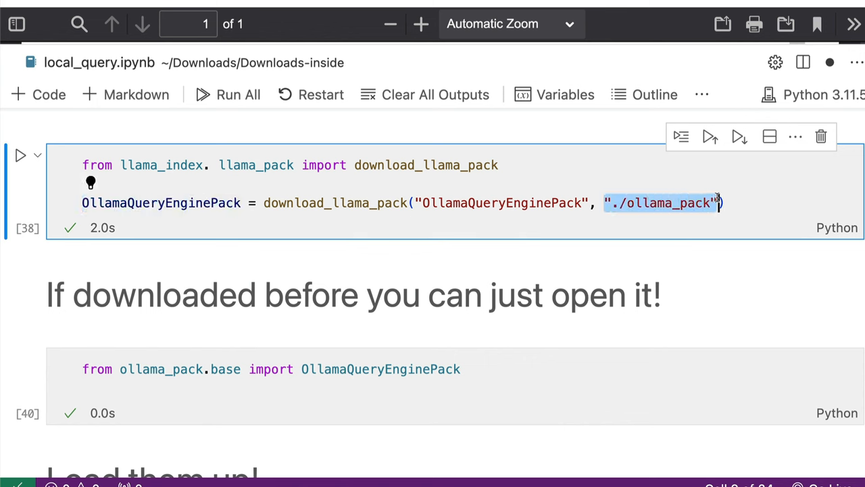
pyautogui.scroll(-5, 581, 311)
pyautogui.scroll(-3, 567, 340)
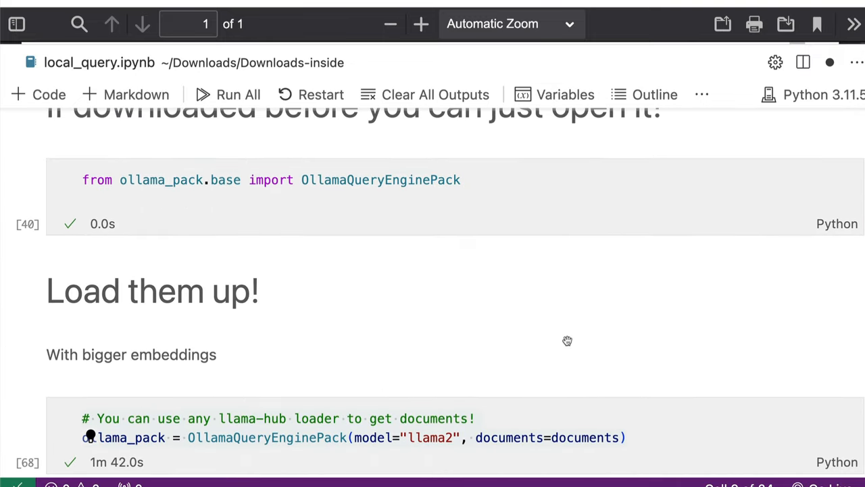
pyautogui.doubleClick(233, 180)
pyautogui.tripleClick(354, 179)
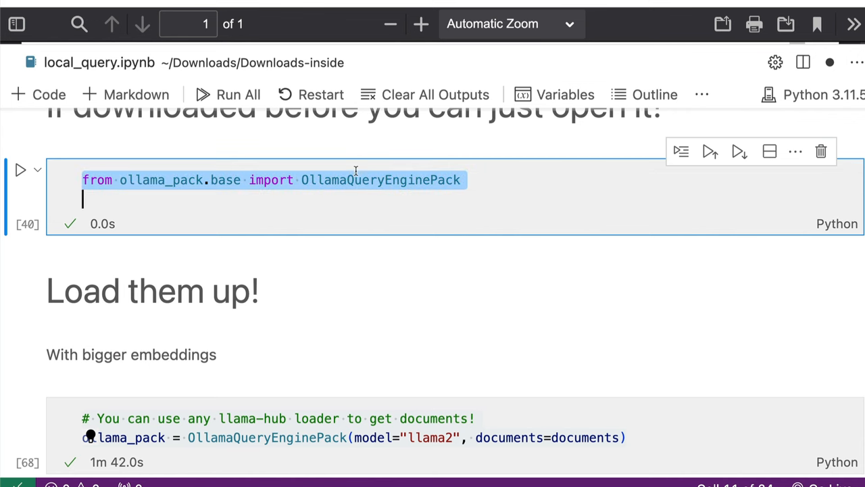
pyautogui.scroll(4, 362, 193)
pyautogui.scroll(4, 363, 196)
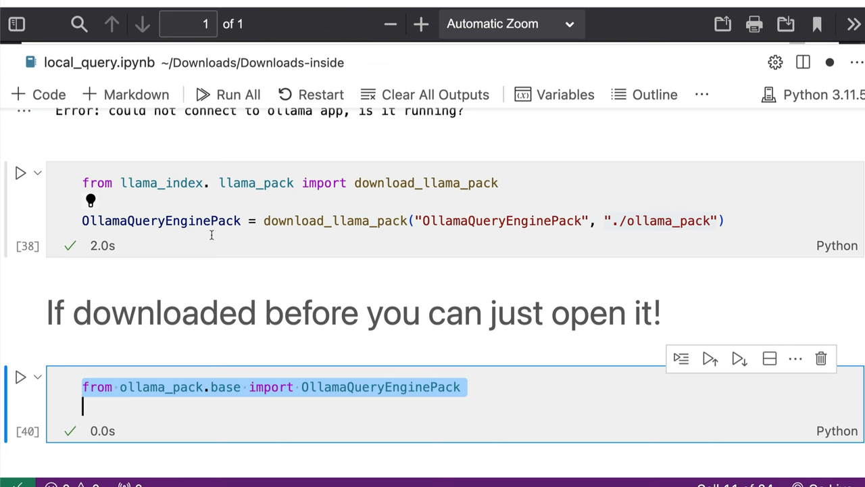
# Go back over download_llama_pack, the OllamaQueryEnginePack name string and its assigned variable.
pyautogui.click(436, 186)
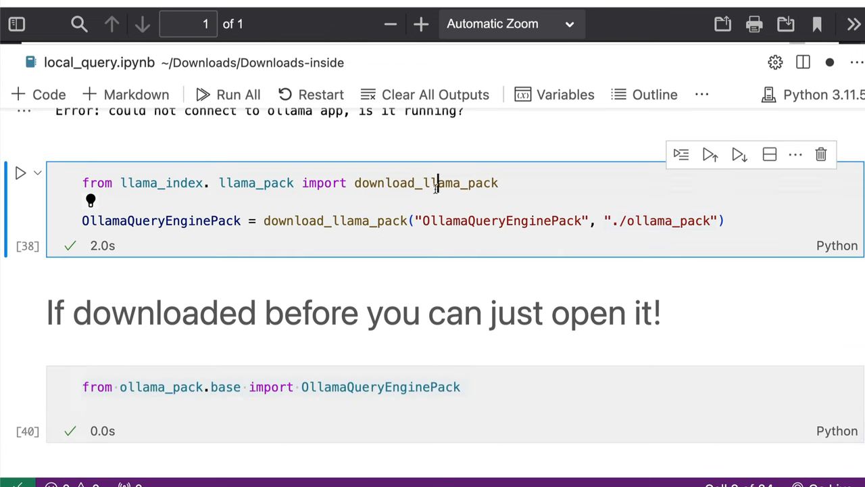
pyautogui.doubleClick(436, 186)
pyautogui.click(422, 221)
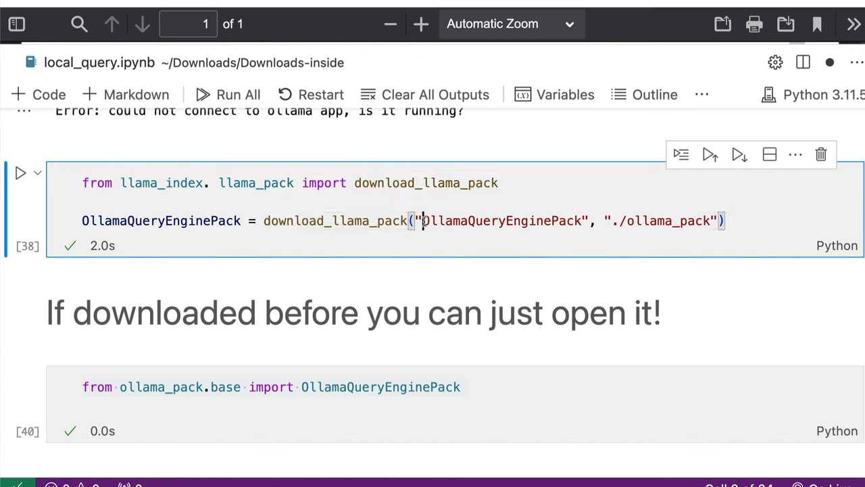
pyautogui.moveTo(422, 221); pyautogui.dragTo(584, 221)
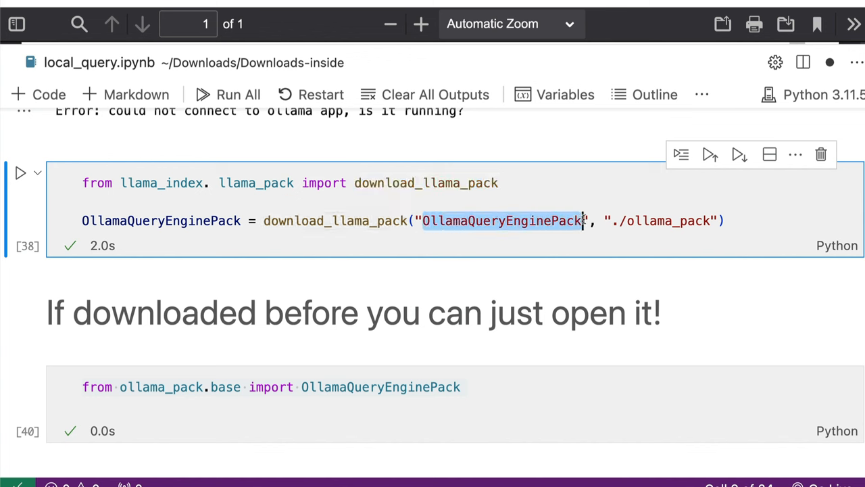
pyautogui.doubleClick(181, 219)
pyautogui.scroll(-5, 181, 220)
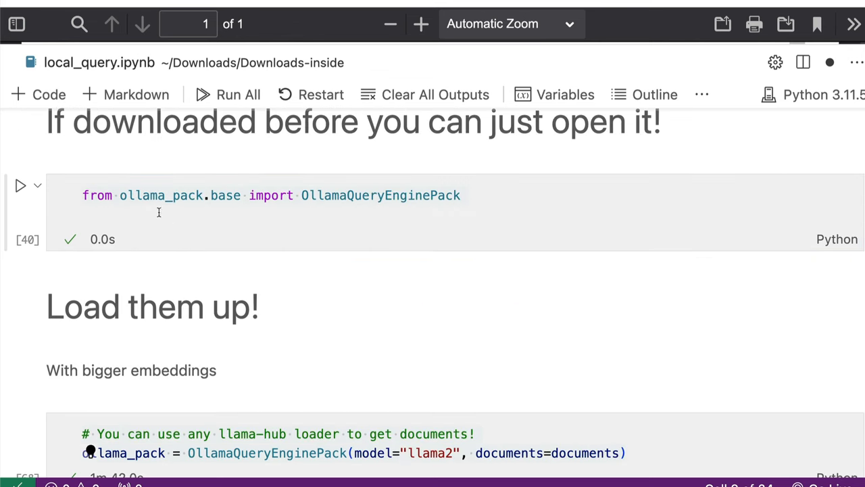
# Highlight the 'from ollama_pack.base import OllamaQueryEnginePack' line and the ollama_pack folder path.
pyautogui.tripleClick(351, 203)
pyautogui.doubleClick(352, 199)
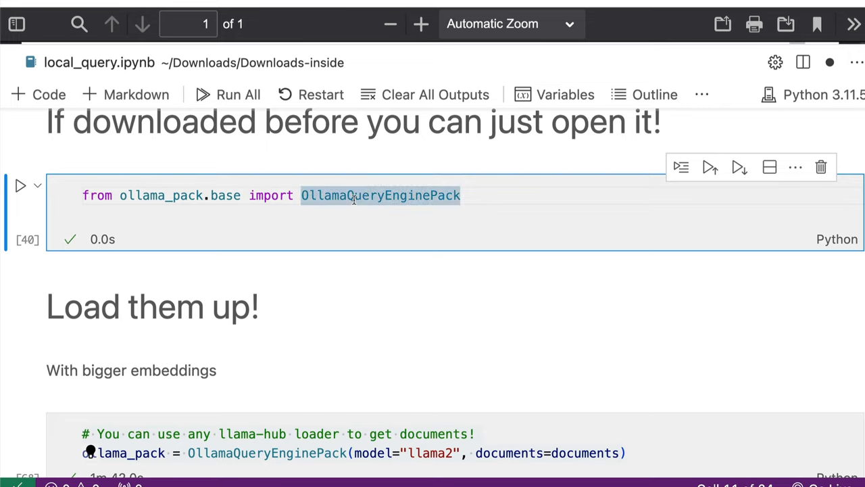
pyautogui.scroll(5, 352, 199)
pyautogui.scroll(3, 354, 198)
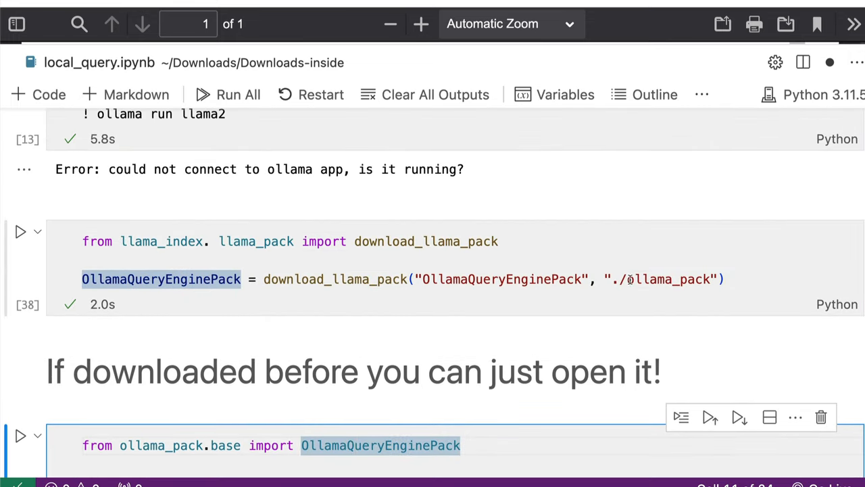
pyautogui.moveTo(627, 279); pyautogui.dragTo(713, 279)
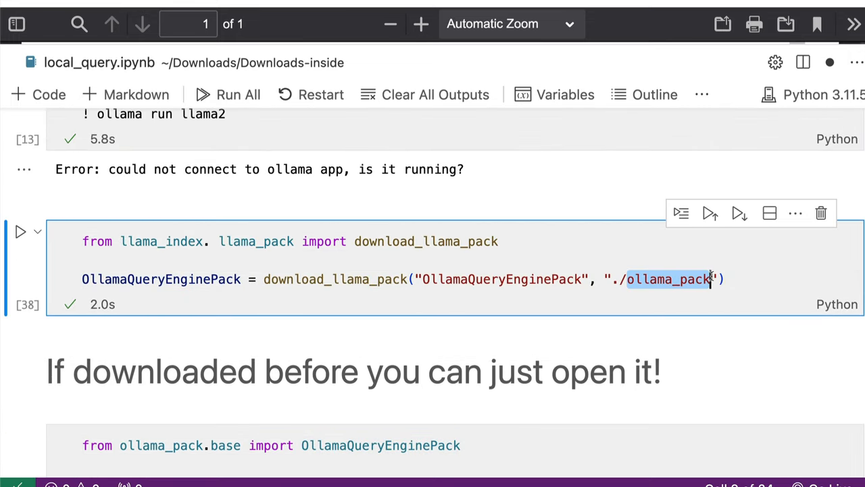
pyautogui.scroll(-1, 712, 279)
pyautogui.scroll(-3, 712, 279)
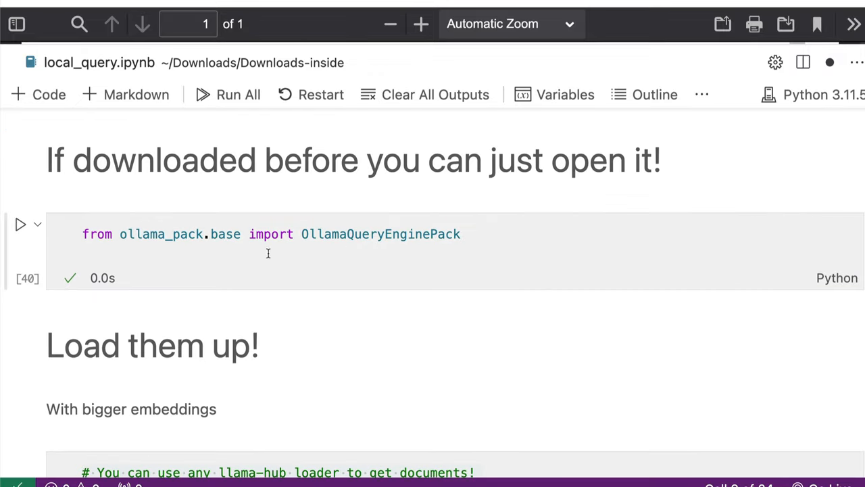
pyautogui.click(227, 236)
pyautogui.doubleClick(227, 236)
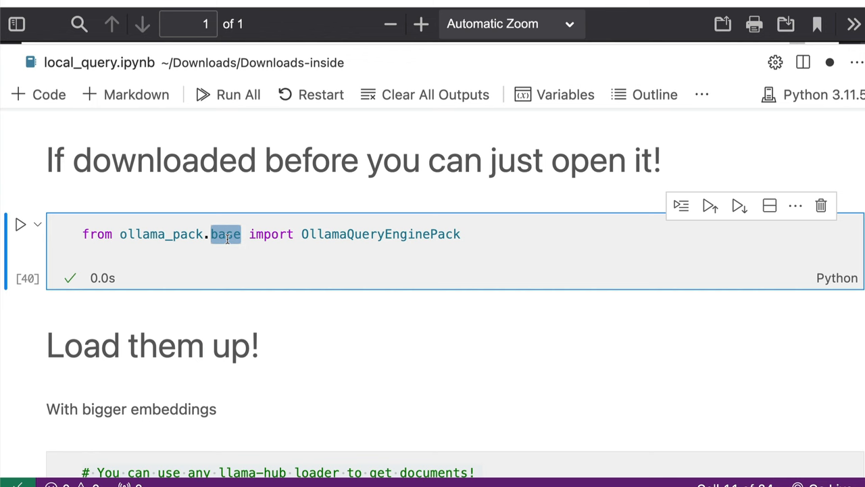
pyautogui.scroll(3, 227, 237)
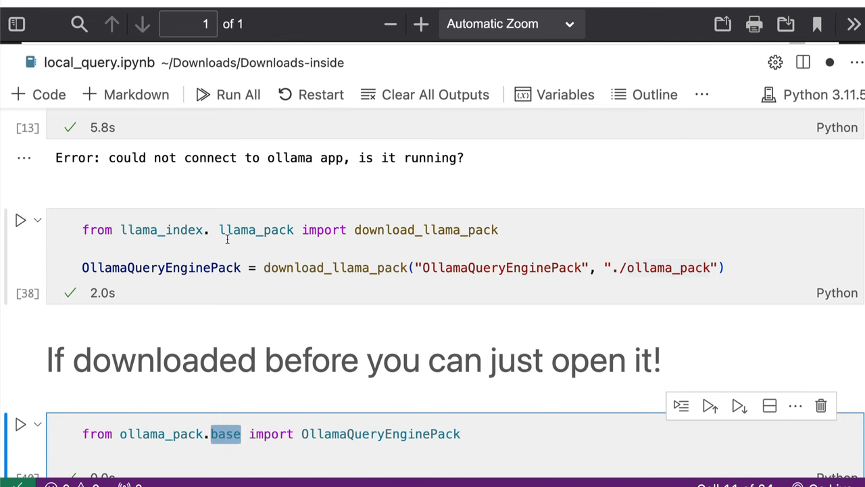
pyautogui.scroll(-3, 227, 240)
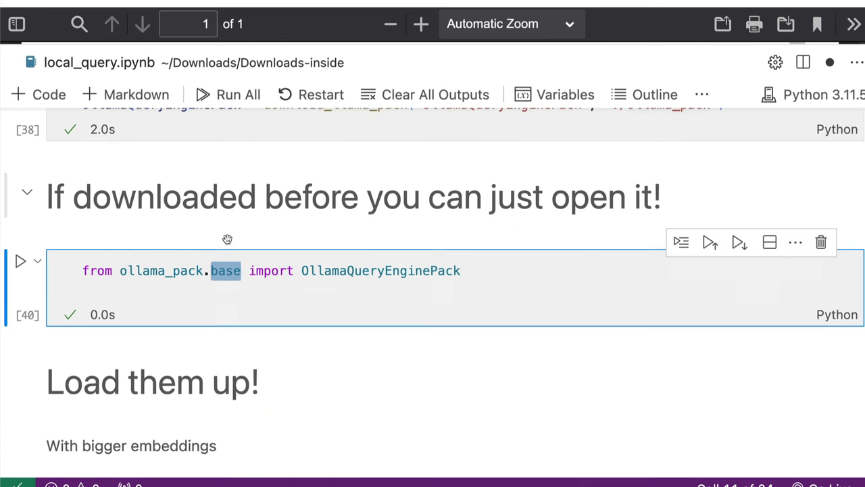
pyautogui.scroll(-3, 227, 240)
pyautogui.scroll(-1, 227, 240)
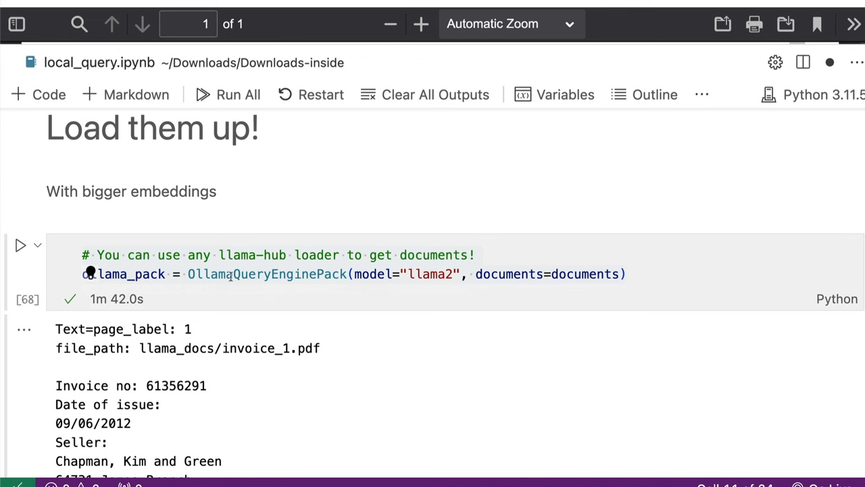
# Highlight OllamaQueryEnginePack and its model="llama2" argument in the pack-creation line.
pyautogui.click(347, 275)
pyautogui.doubleClick(345, 273)
pyautogui.click(277, 273)
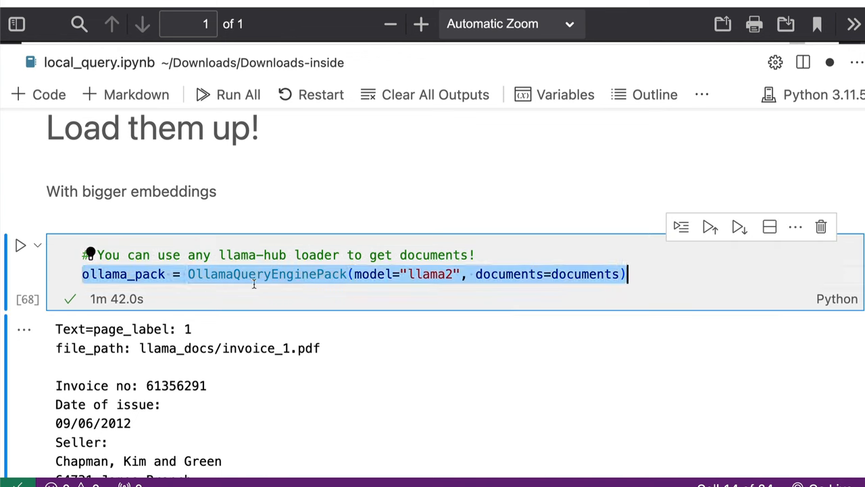
pyautogui.press('End')
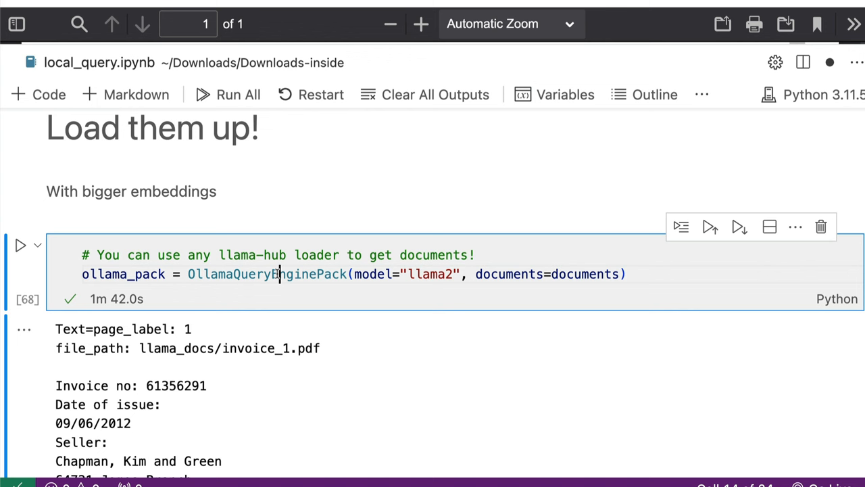
pyautogui.doubleClick(284, 274)
pyautogui.tripleClick(284, 274)
pyautogui.click(371, 274)
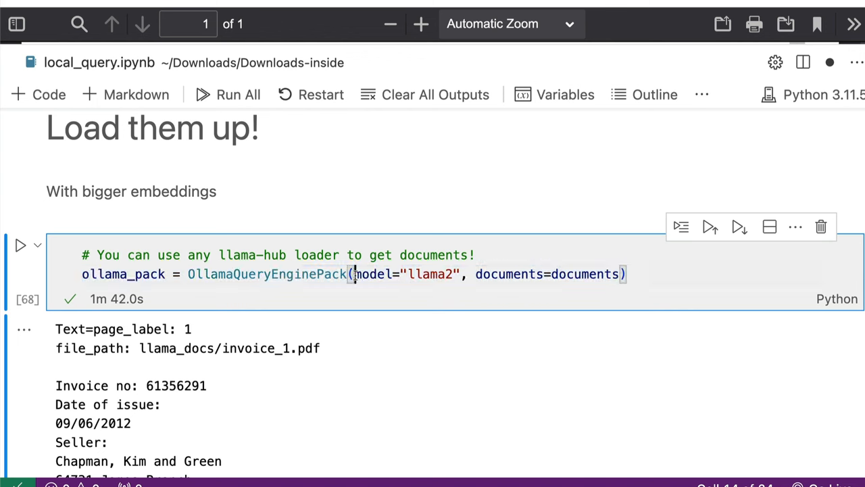
pyautogui.moveTo(354, 274); pyautogui.dragTo(463, 276)
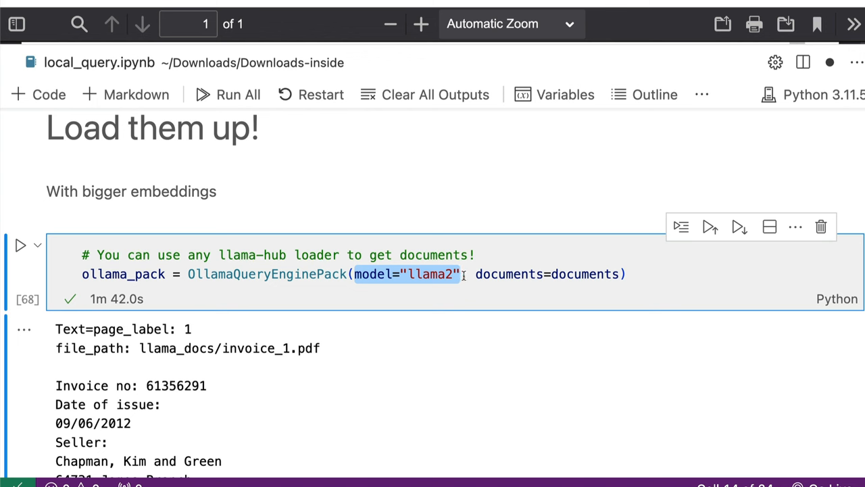
# Highlight the documents=documents argument and the ollama_pack variable being built.
pyautogui.doubleClick(576, 274)
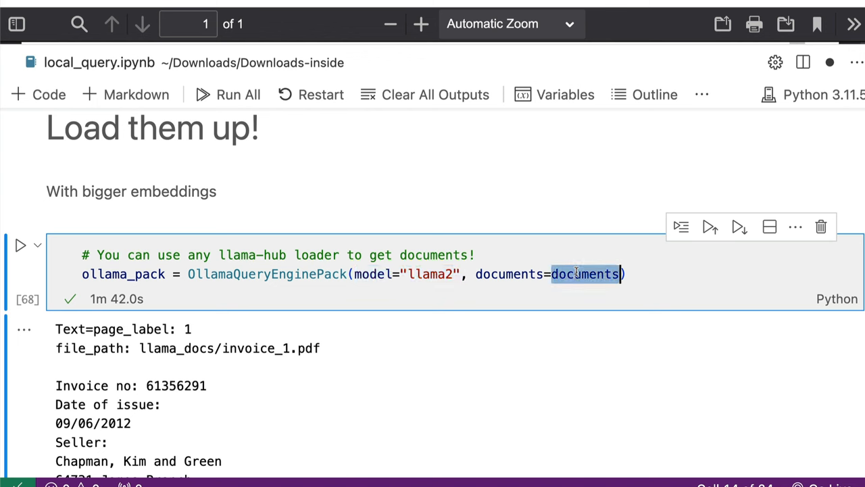
pyautogui.doubleClick(119, 274)
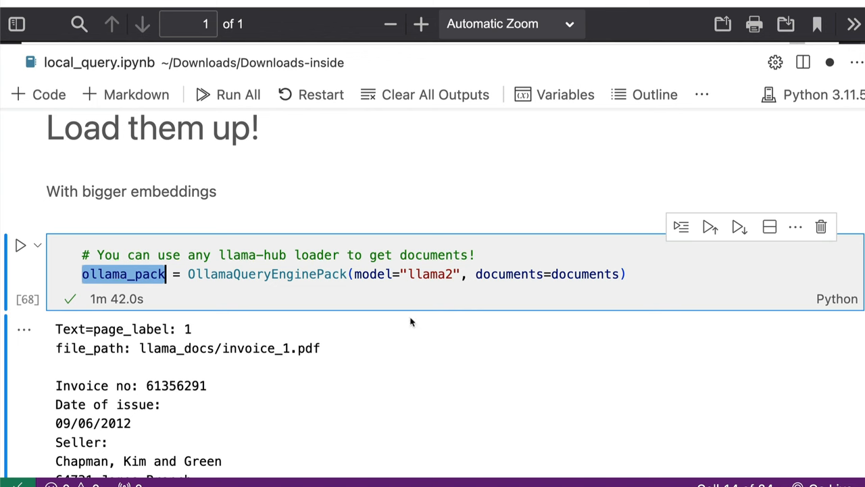
pyautogui.moveTo(475, 273); pyautogui.dragTo(626, 274)
pyautogui.click(626, 273)
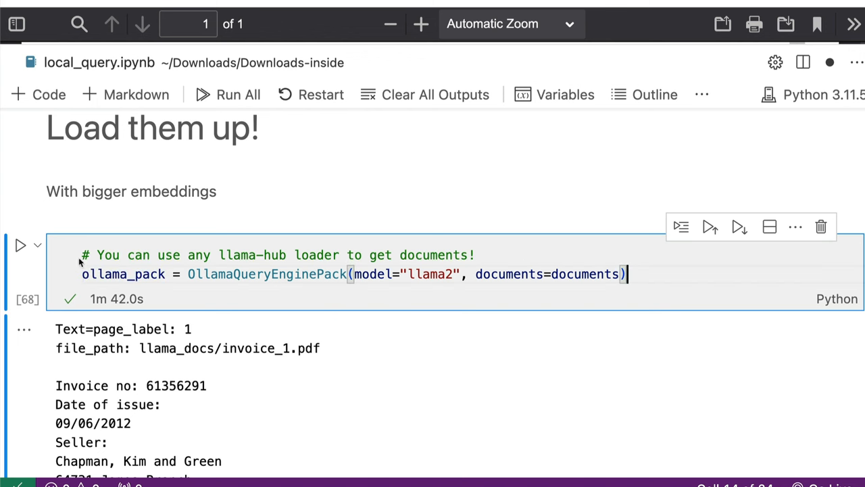
pyautogui.doubleClick(106, 278)
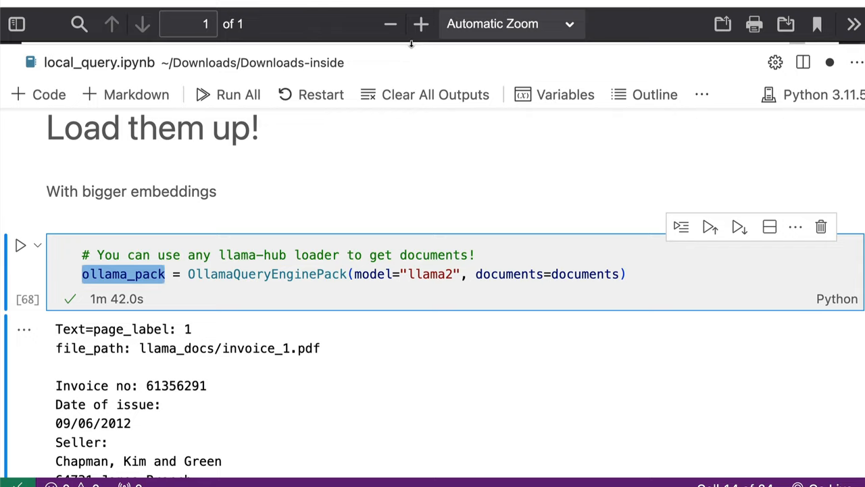
pyautogui.moveTo(415, 42); pyautogui.dragTo(390, 406)
pyautogui.scroll(10, 423, 257)
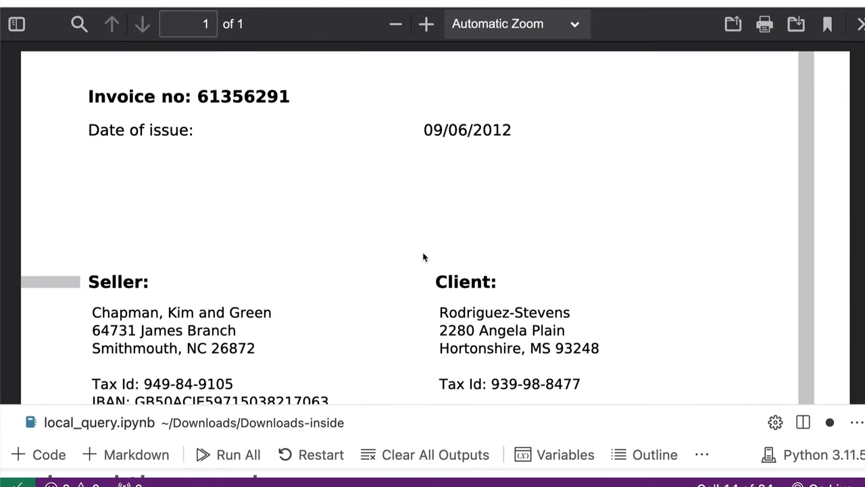
pyautogui.scroll(5, 424, 257)
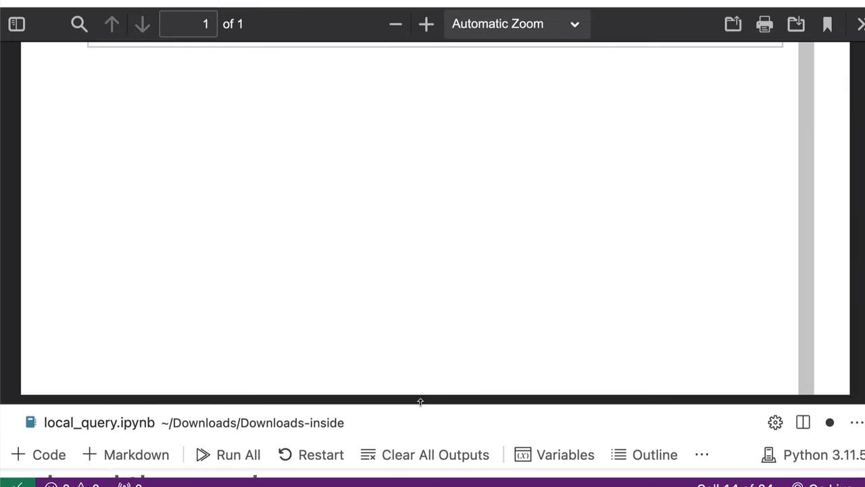
pyautogui.moveTo(417, 406); pyautogui.dragTo(442, 122)
pyautogui.press('ctrl+super+d')
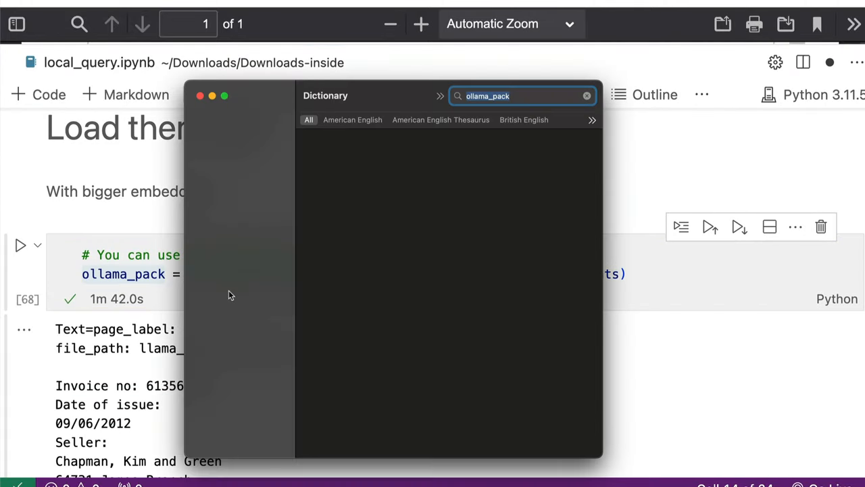
pyautogui.click(200, 95)
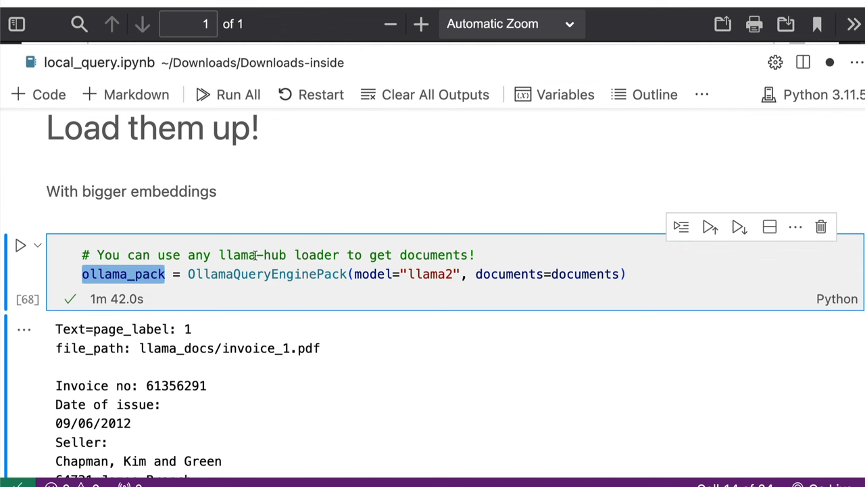
pyautogui.scroll(-10, 372, 210)
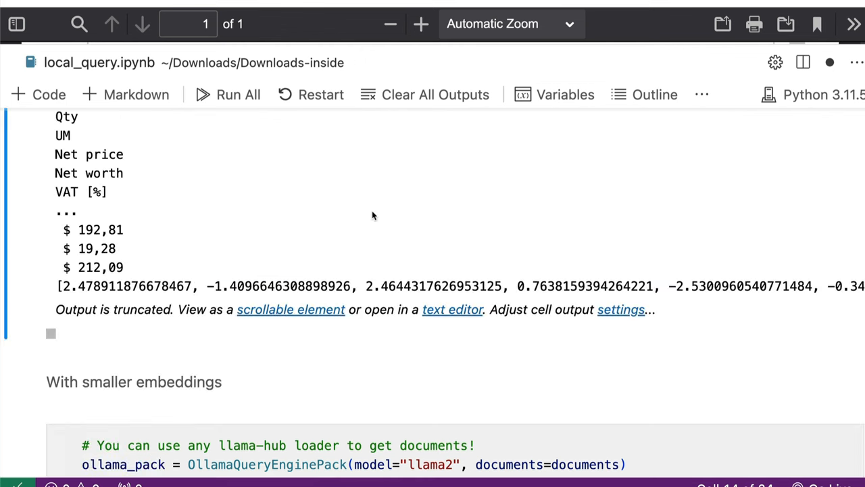
pyautogui.scroll(-8, 372, 210)
pyautogui.scroll(-3, 372, 210)
pyautogui.scroll(1, 371, 210)
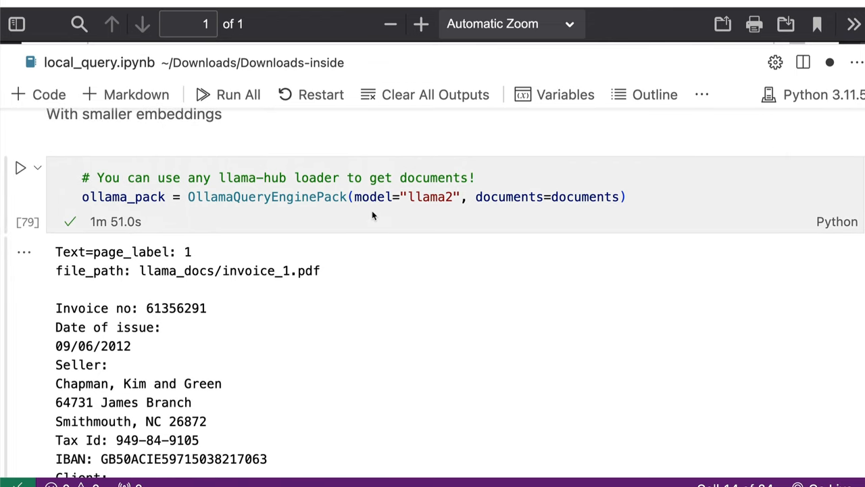
pyautogui.scroll(-1, 371, 210)
pyautogui.scroll(-2, 372, 210)
pyautogui.scroll(2, 372, 210)
pyautogui.scroll(-4, 372, 210)
pyautogui.scroll(-8, 372, 211)
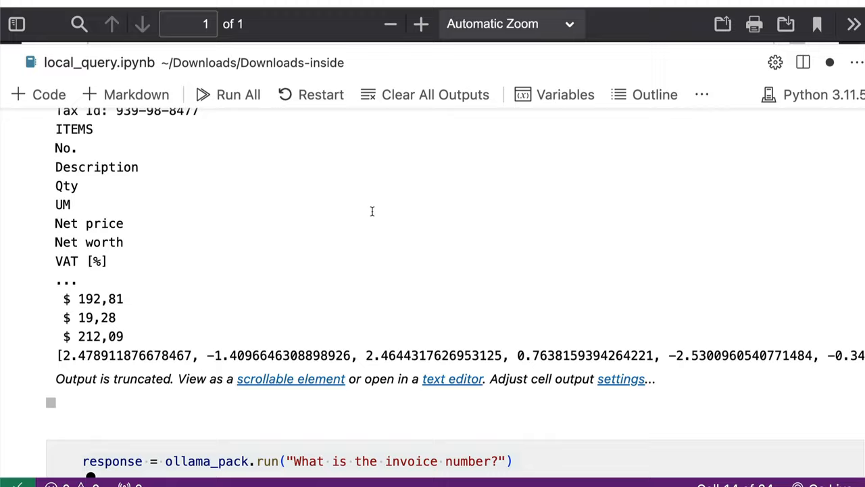
pyautogui.scroll(-6, 371, 211)
# Highlight ollama_pack.run and the whole invoice-number query line answered with 61356291.
pyautogui.doubleClick(211, 215)
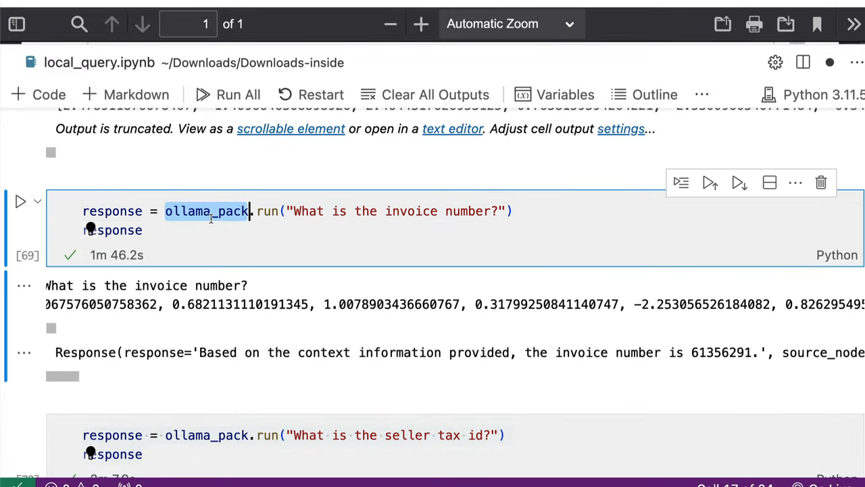
pyautogui.doubleClick(267, 211)
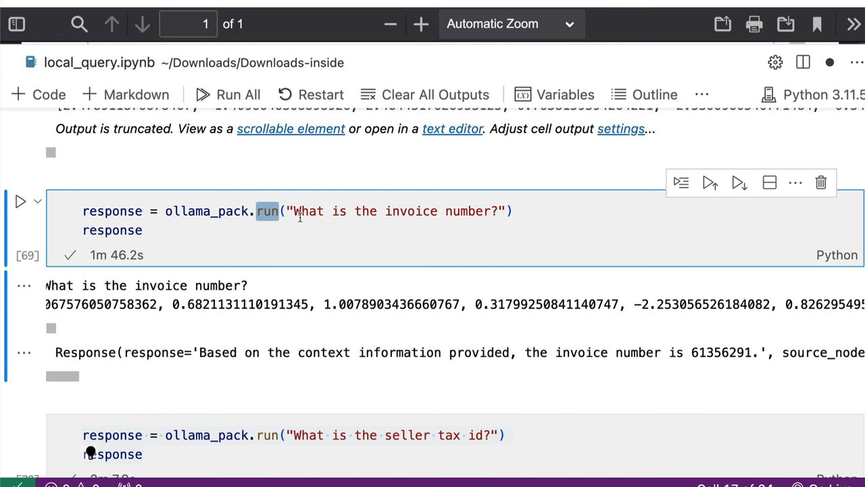
pyautogui.tripleClick(299, 212)
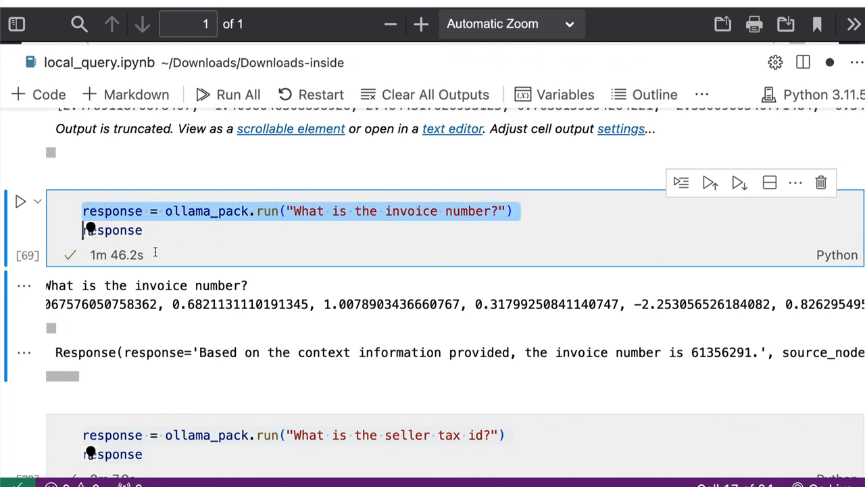
# Reveal the invoice PDF above the notebook and highlight its 'Invoice no: 61356291' line.
pyautogui.moveTo(446, 43); pyautogui.dragTo(446, 202)
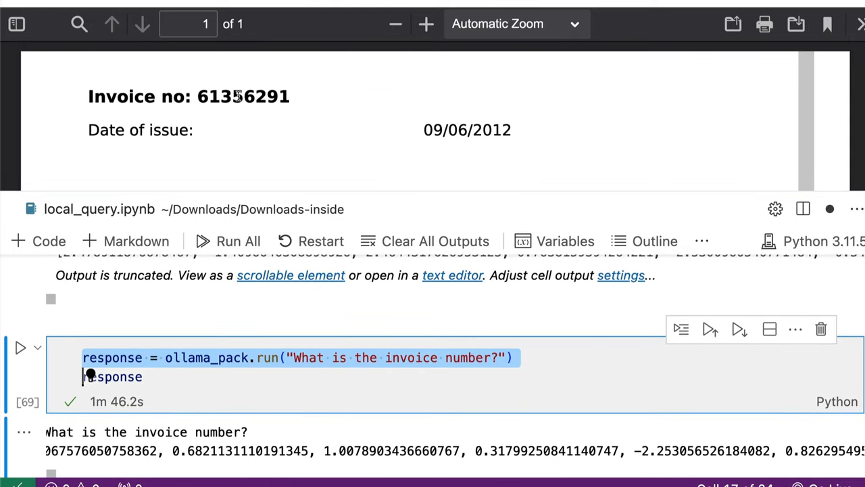
pyautogui.doubleClick(237, 96)
pyautogui.tripleClick(238, 96)
pyautogui.scroll(-3, 192, 312)
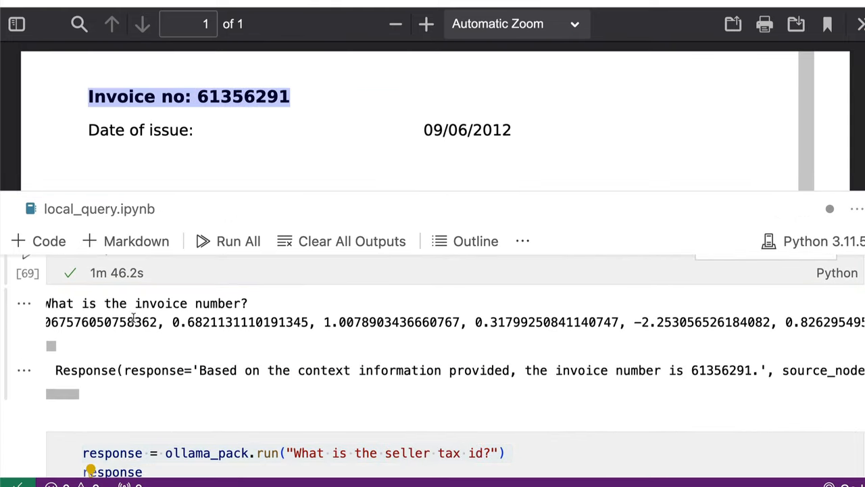
pyautogui.hscroll(-3, 133, 318)
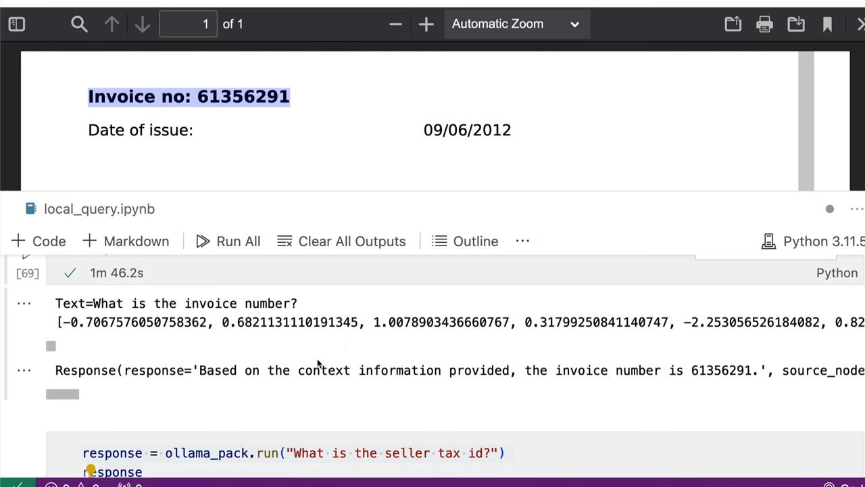
pyautogui.scroll(1, 349, 373)
pyautogui.hscroll(3, 349, 373)
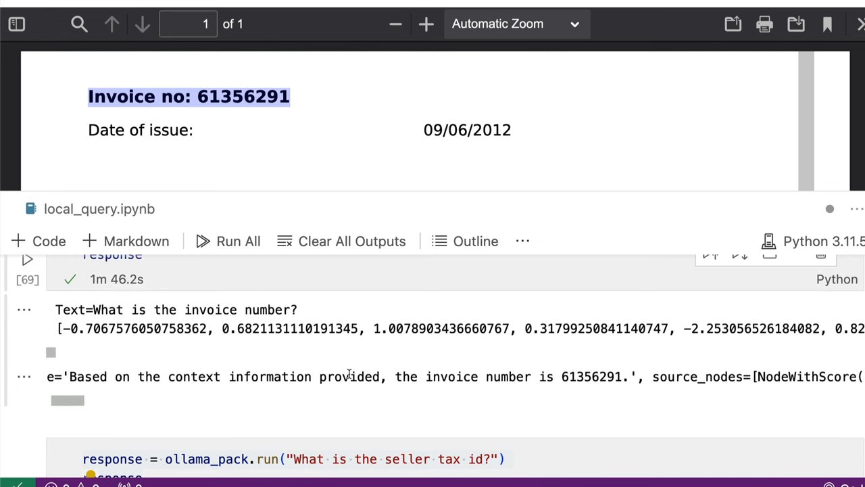
pyautogui.hscroll(4, 350, 373)
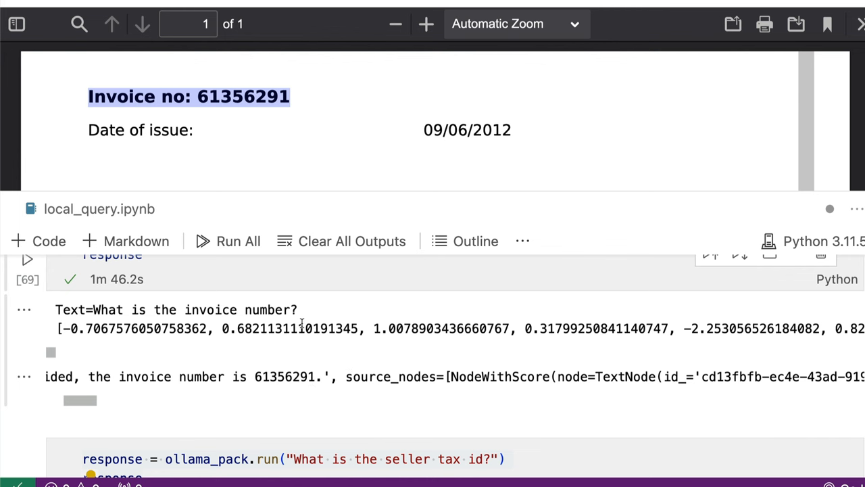
pyautogui.scroll(-5, 305, 324)
pyautogui.scroll(1, 302, 324)
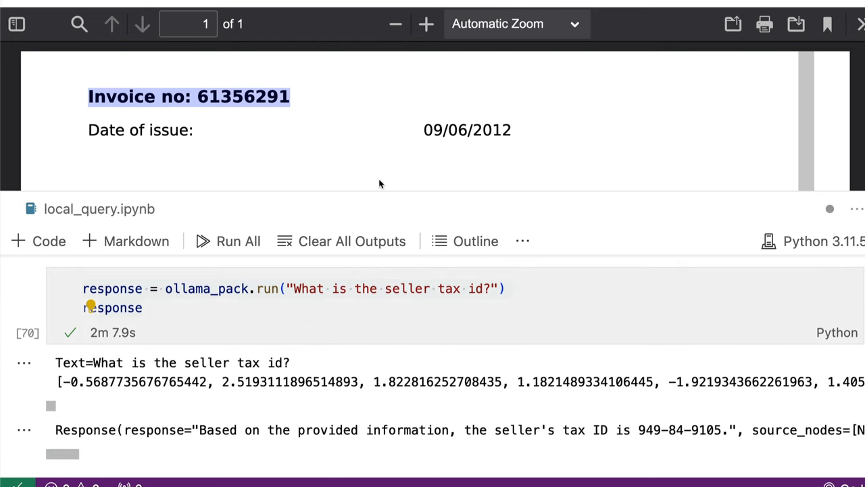
pyautogui.scroll(-3, 384, 177)
pyautogui.scroll(-2, 383, 177)
pyautogui.scroll(-2, 384, 177)
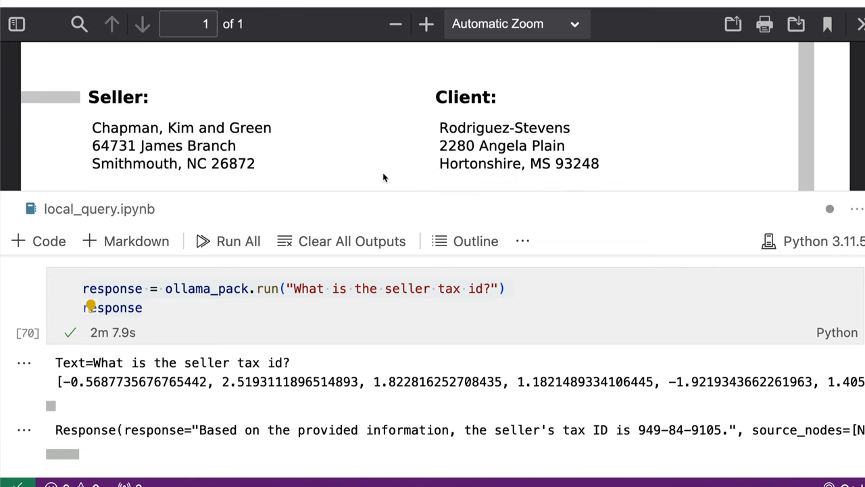
pyautogui.scroll(-2, 383, 177)
pyautogui.scroll(2, 243, 144)
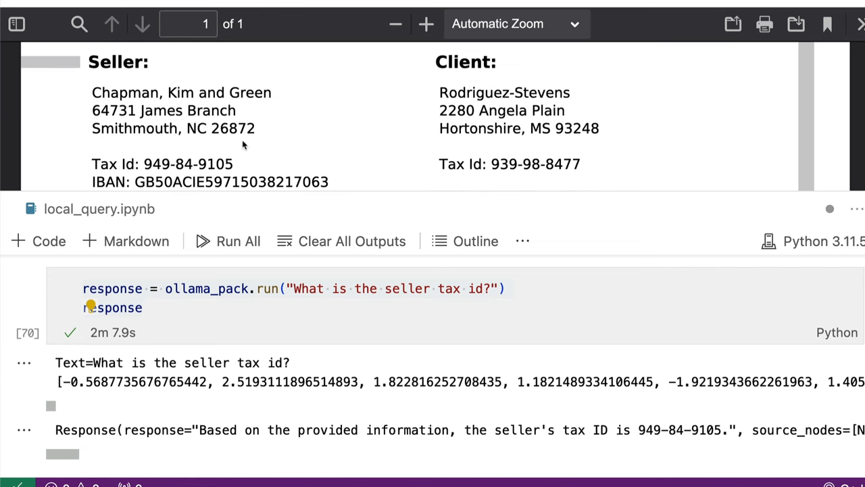
pyautogui.scroll(-2, 243, 145)
pyautogui.scroll(-1, 243, 145)
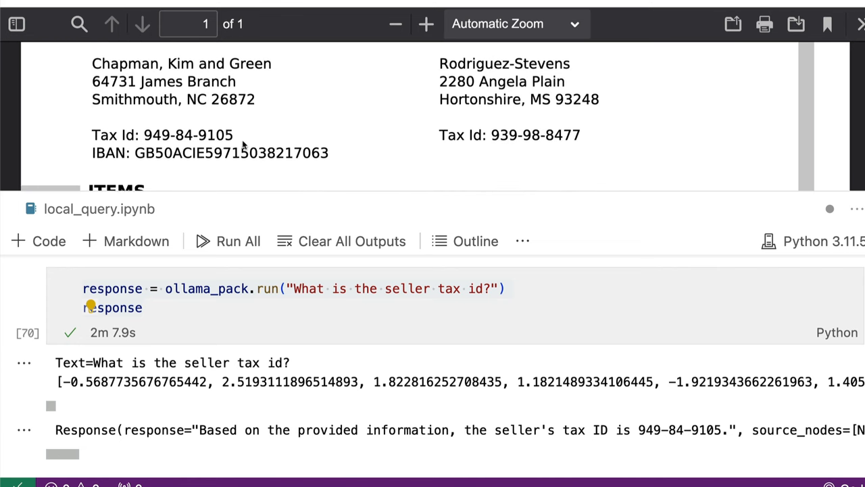
pyautogui.moveTo(234, 135); pyautogui.dragTo(136, 134)
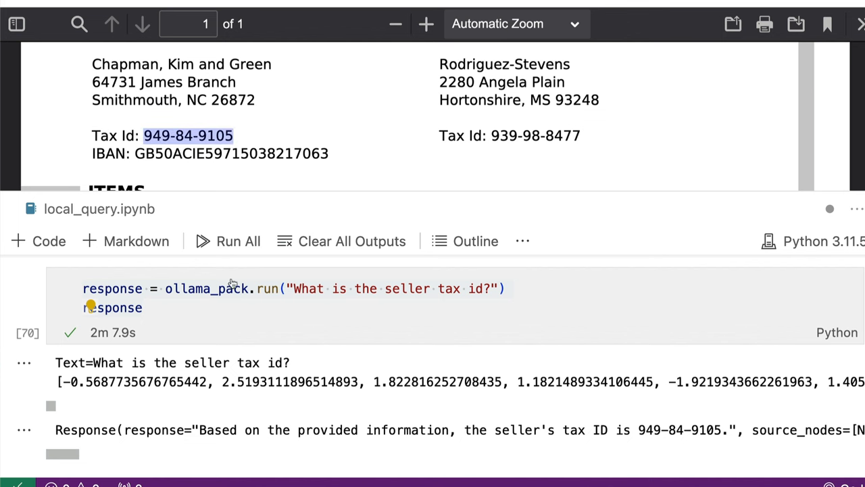
pyautogui.scroll(-3, 229, 284)
pyautogui.scroll(-1, 351, 384)
pyautogui.moveTo(638, 332); pyautogui.dragTo(725, 333)
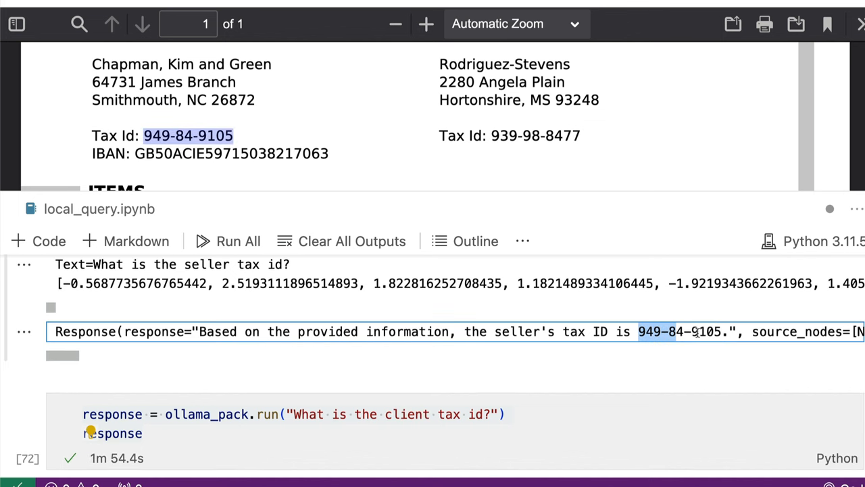
pyautogui.scroll(-3, 453, 378)
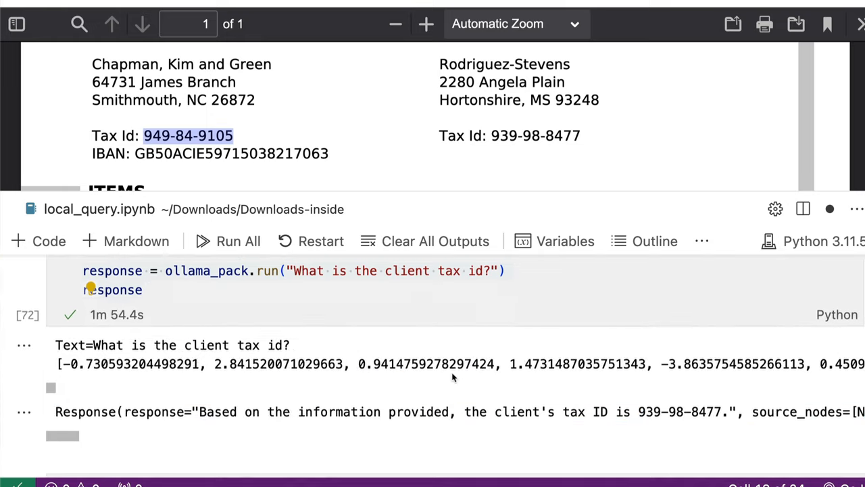
pyautogui.scroll(-1, 395, 283)
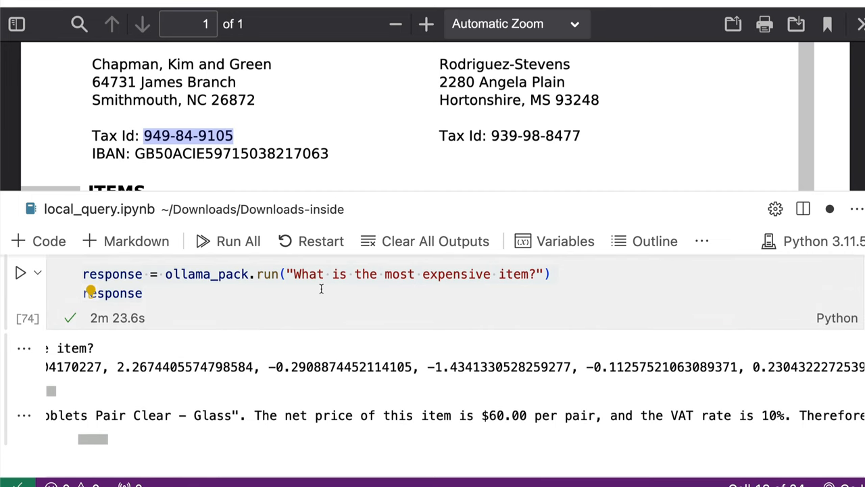
pyautogui.scroll(5, 365, 285)
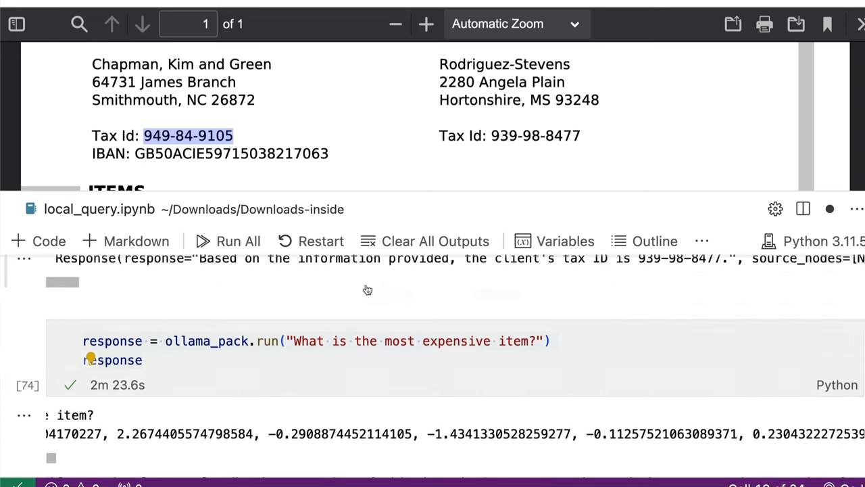
pyautogui.scroll(5, 366, 285)
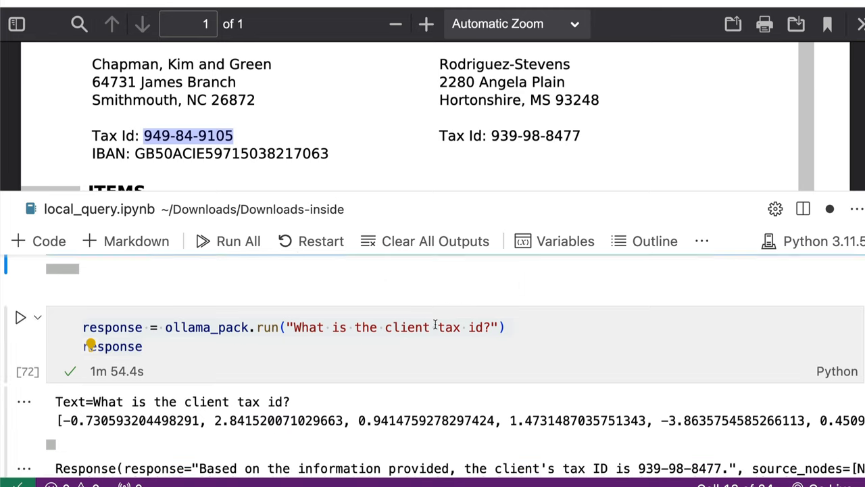
pyautogui.scroll(-4, 367, 287)
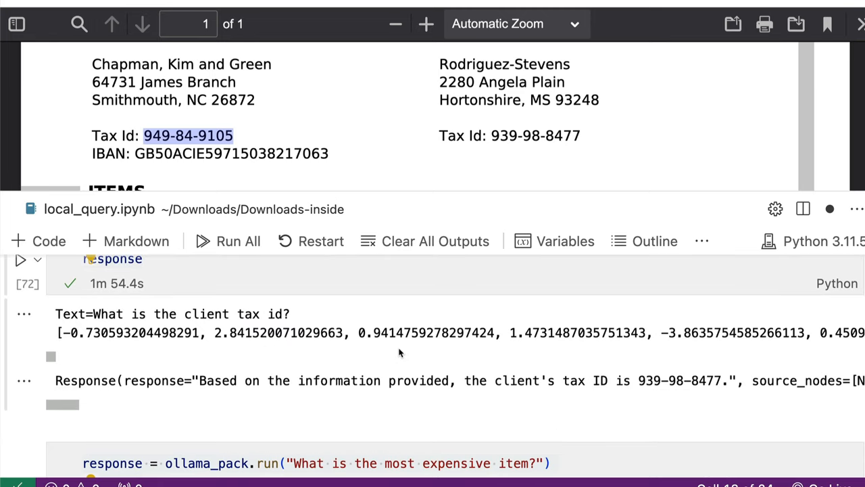
pyautogui.scroll(-3, 399, 352)
pyautogui.scroll(-1, 400, 352)
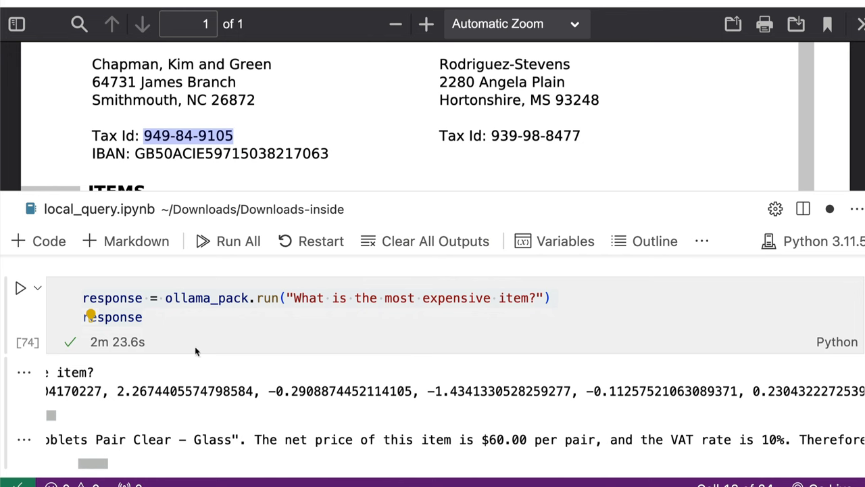
pyautogui.hscroll(-5, 210, 392)
pyautogui.hscroll(-5, 120, 446)
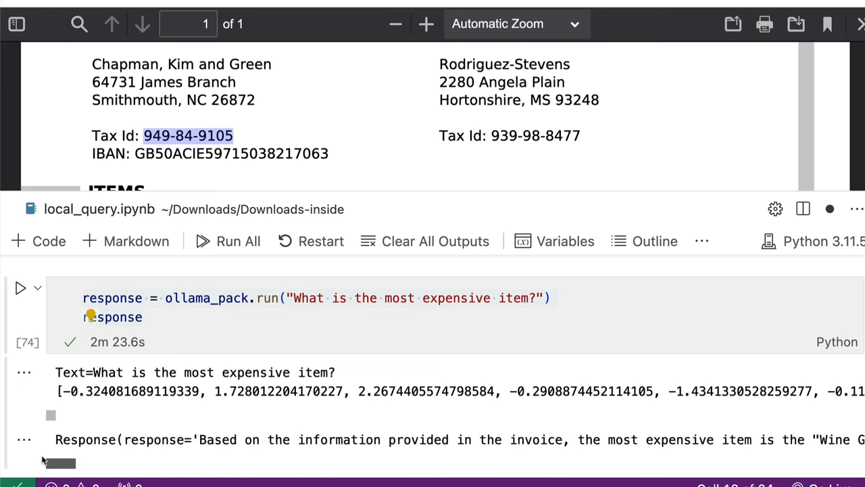
pyautogui.hscroll(5, 320, 455)
pyautogui.hscroll(5, 320, 455)
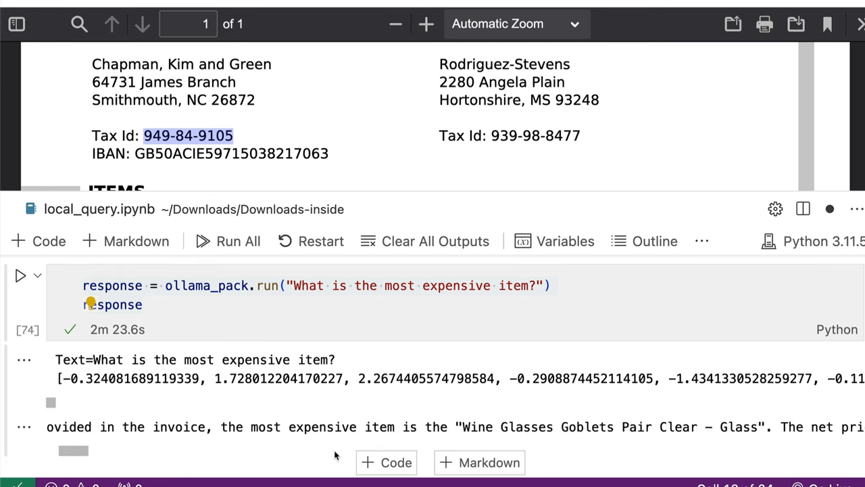
pyautogui.hscroll(5, 335, 455)
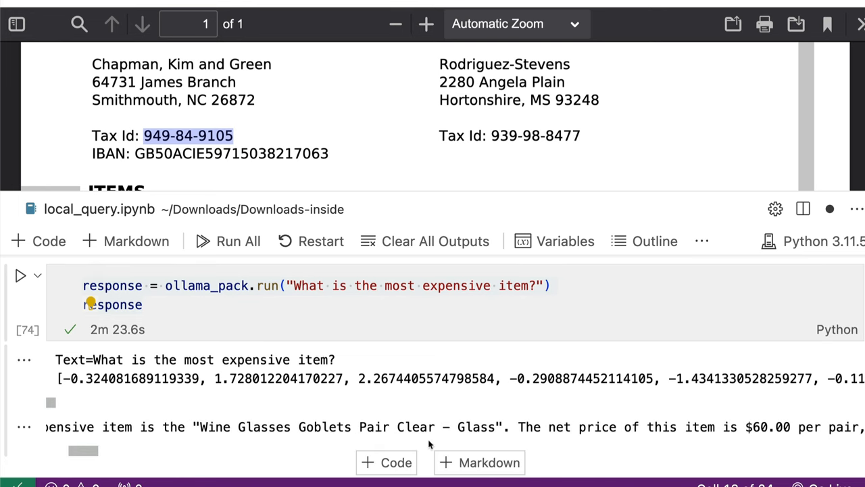
pyautogui.scroll(-3, 469, 125)
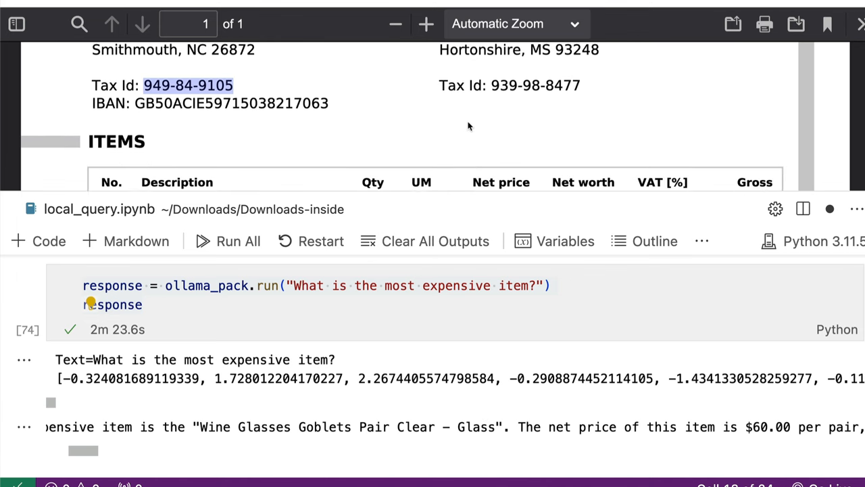
pyautogui.scroll(-3, 469, 126)
pyautogui.scroll(-3, 469, 126)
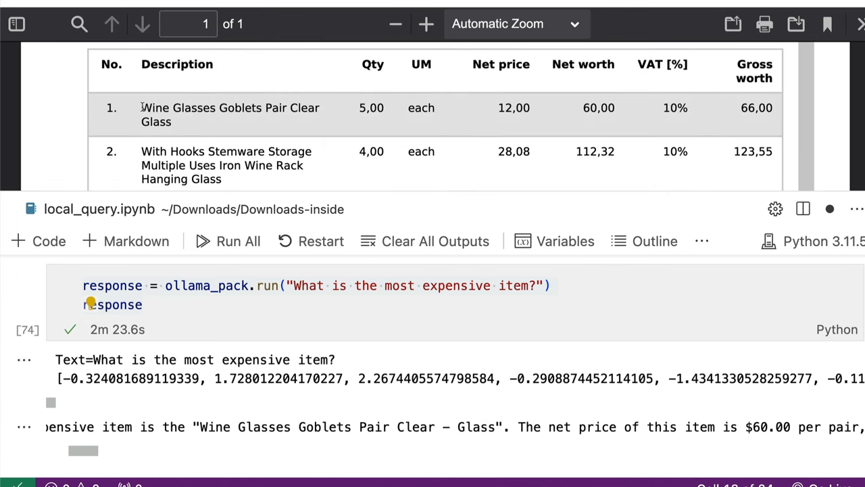
pyautogui.moveTo(108, 109); pyautogui.dragTo(180, 108)
# Mark row 1's net worth, net price and Wine Glasses Goblets description in the invoice ITEMS table.
pyautogui.click(187, 108)
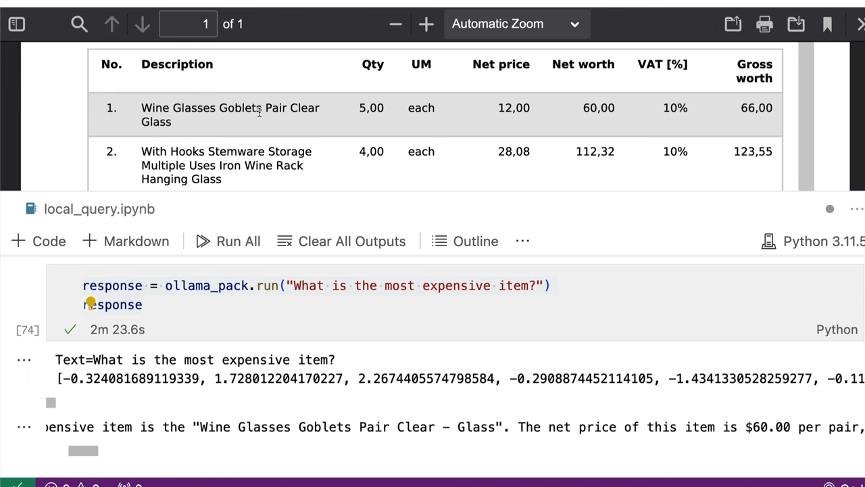
pyautogui.hscroll(-2, 766, 422)
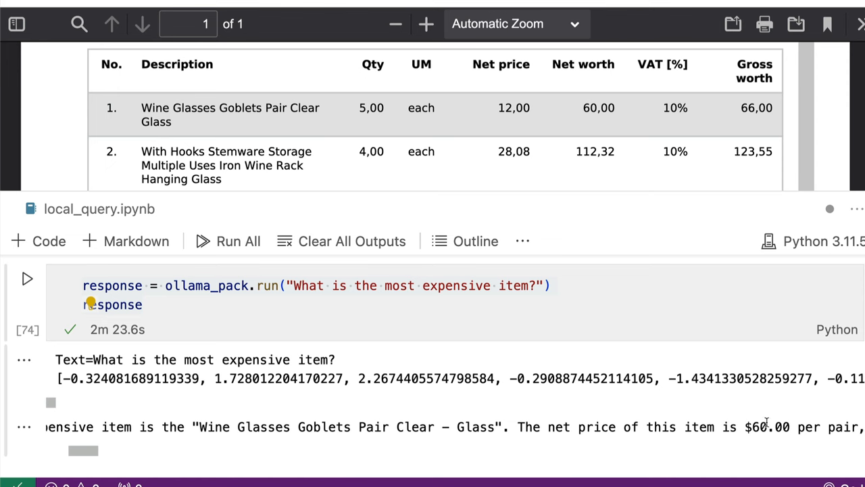
pyautogui.scroll(1, 766, 422)
pyautogui.scroll(-1, 767, 421)
pyautogui.hscroll(2, 766, 422)
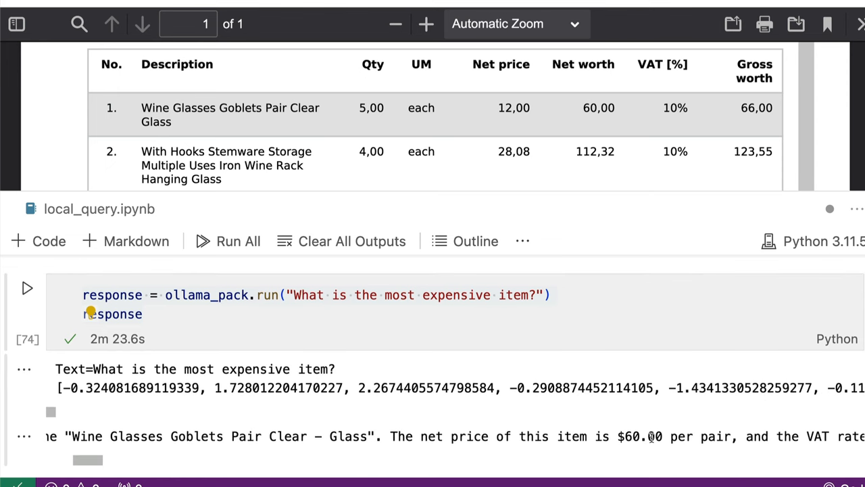
pyautogui.hscroll(2, 726, 431)
pyautogui.scroll(-1, 727, 431)
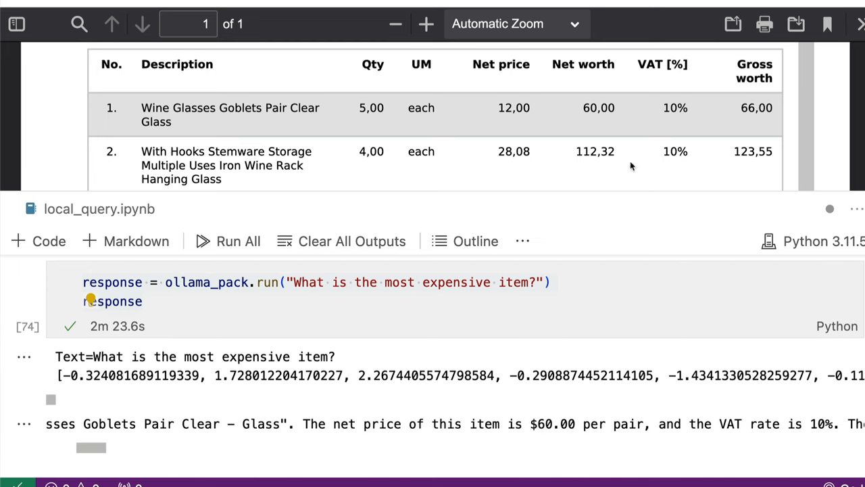
pyautogui.moveTo(583, 108); pyautogui.dragTo(615, 108)
pyautogui.click(605, 108)
pyautogui.moveTo(530, 107); pyautogui.dragTo(482, 109)
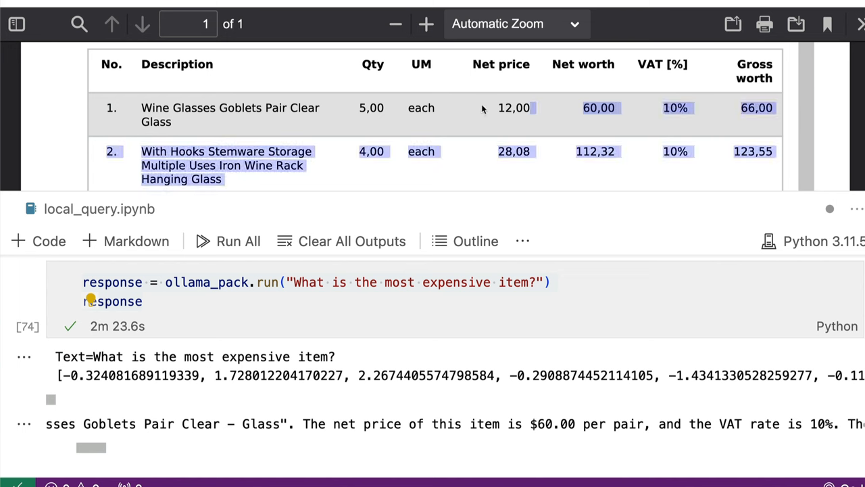
pyautogui.click(235, 125)
pyautogui.doubleClick(234, 111)
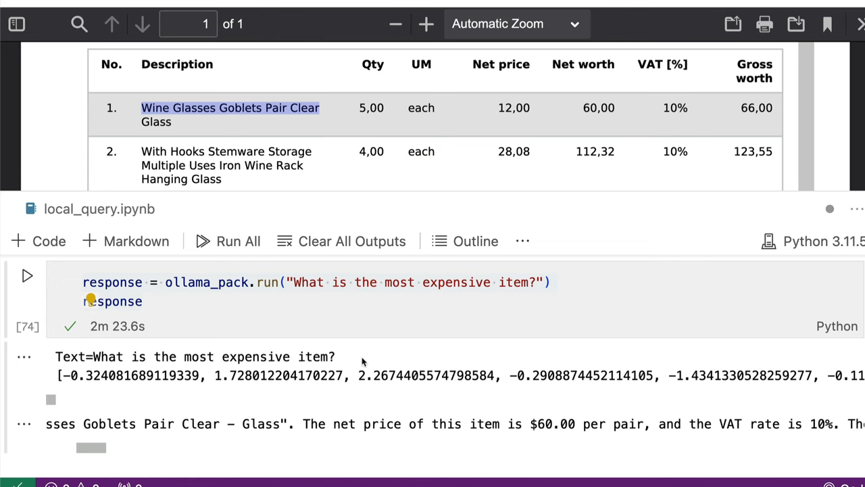
pyautogui.scroll(-5, 363, 361)
pyautogui.scroll(3, 363, 362)
pyautogui.scroll(2, 363, 362)
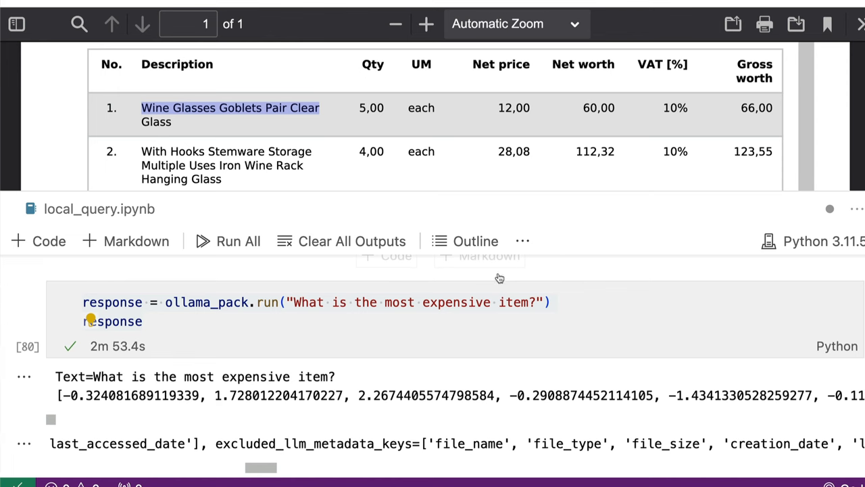
pyautogui.scroll(5, 513, 284)
pyautogui.scroll(5, 514, 284)
pyautogui.scroll(-3, 509, 287)
pyautogui.scroll(-3, 509, 287)
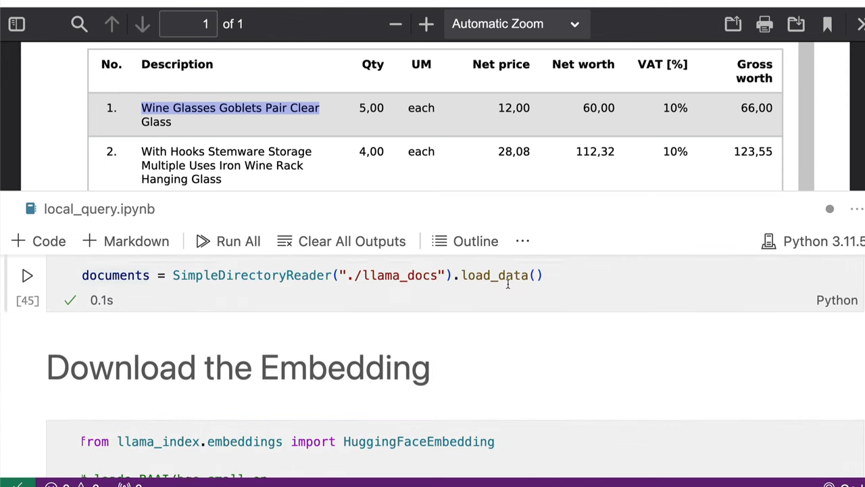
pyautogui.scroll(-3, 509, 287)
pyautogui.scroll(-2, 509, 288)
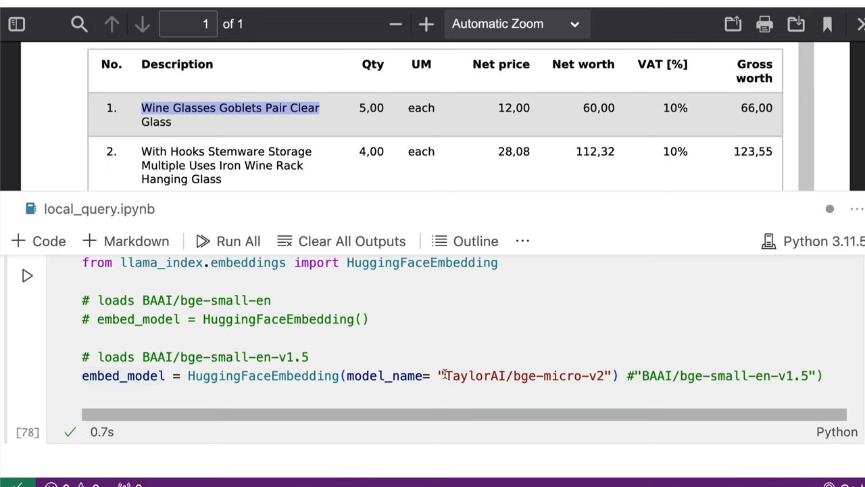
# Select the embedding model name in the most-expensive-item query code.
pyautogui.moveTo(445, 376); pyautogui.dragTo(610, 375)
pyautogui.scroll(-10, 608, 377)
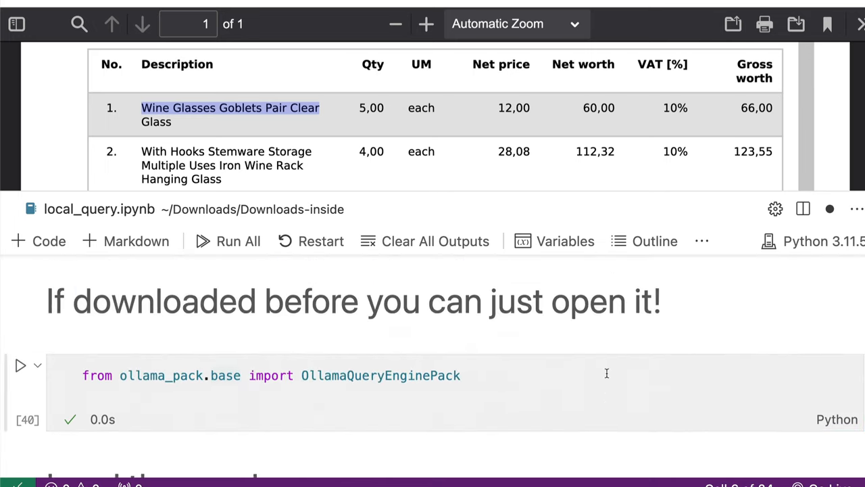
pyautogui.scroll(-5, 608, 377)
pyautogui.scroll(-5, 607, 377)
pyautogui.scroll(-5, 608, 377)
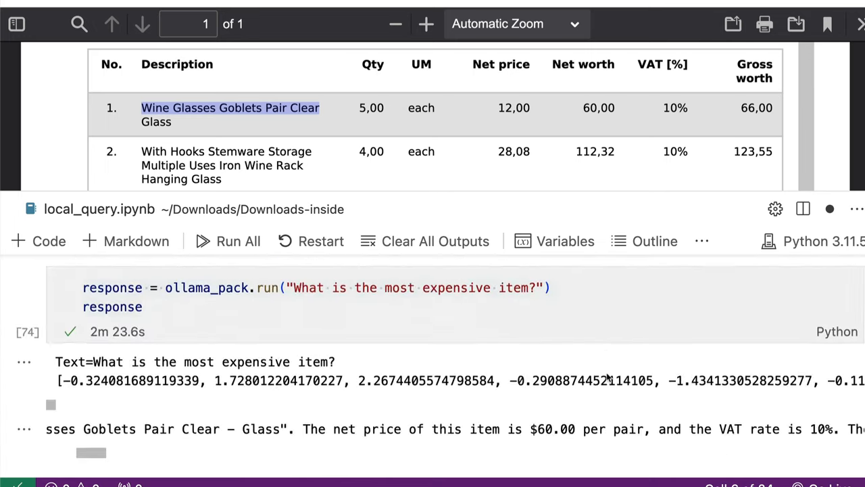
pyautogui.scroll(-3, 607, 377)
pyautogui.scroll(-3, 608, 377)
pyautogui.scroll(-3, 608, 377)
pyautogui.scroll(-3, 607, 377)
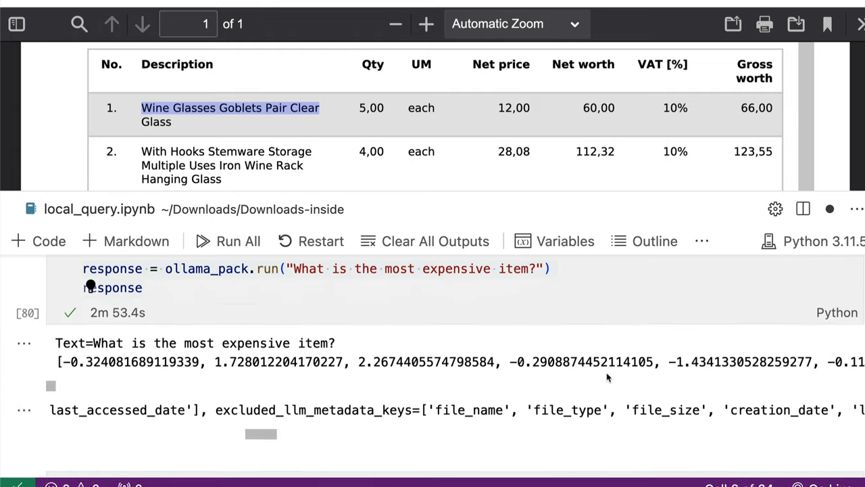
pyautogui.scroll(-2, 608, 377)
pyautogui.hscroll(-5, 413, 347)
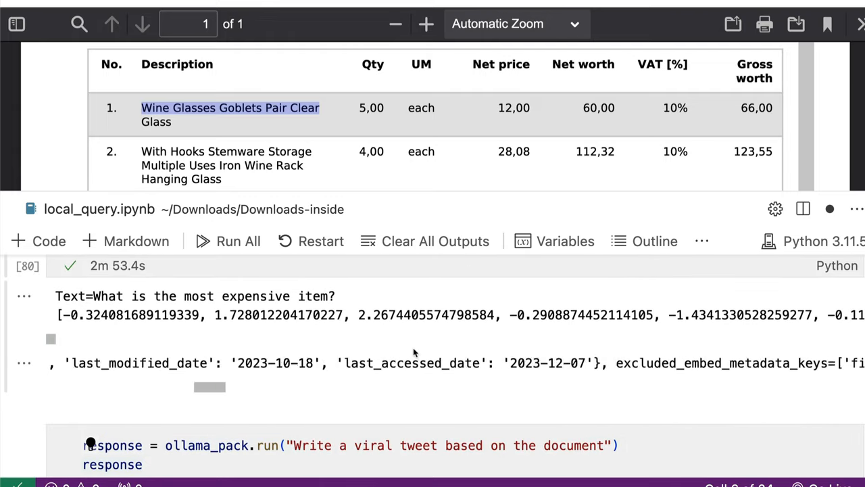
pyautogui.hscroll(-5, 413, 347)
pyautogui.hscroll(-3, 413, 347)
pyautogui.hscroll(-3, 413, 348)
pyautogui.hscroll(-3, 413, 348)
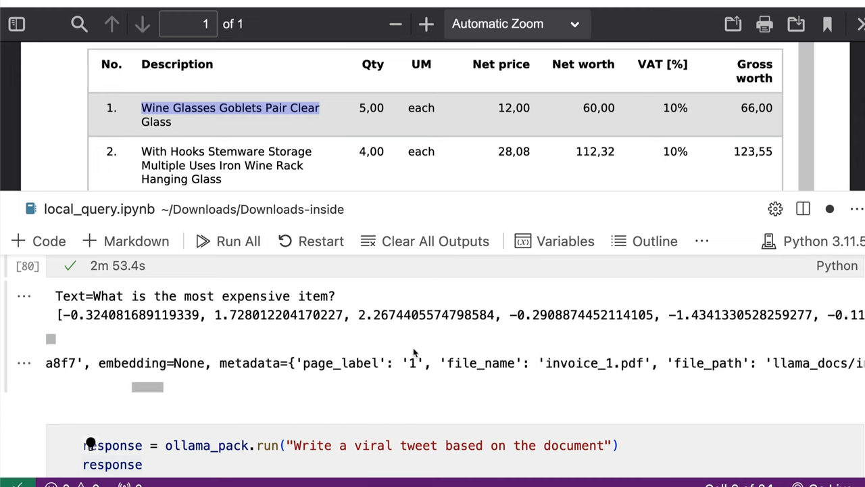
pyautogui.hscroll(-3, 413, 348)
pyautogui.hscroll(-4, 414, 352)
pyautogui.hscroll(-4, 414, 351)
pyautogui.hscroll(-3, 414, 352)
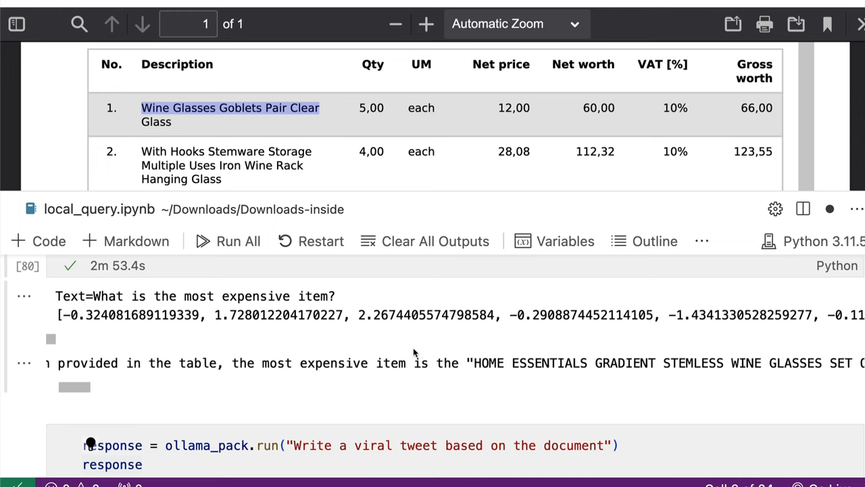
pyautogui.hscroll(-2, 473, 358)
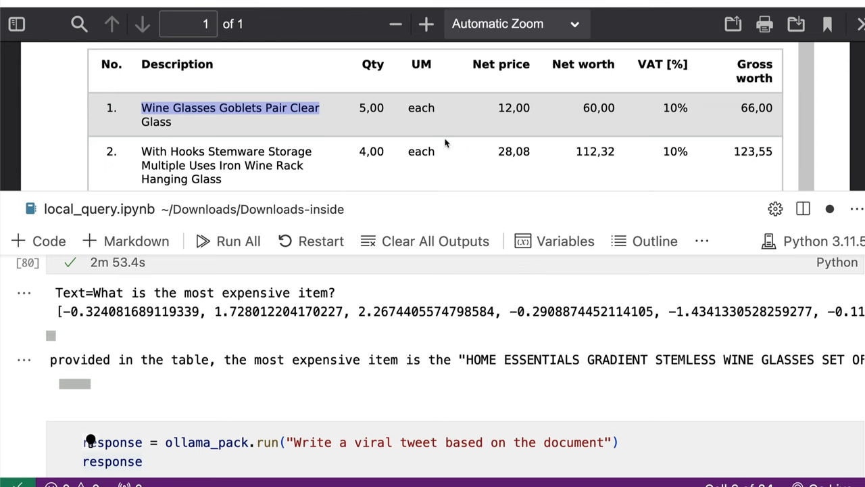
pyautogui.scroll(-2, 446, 142)
pyautogui.scroll(-2, 446, 142)
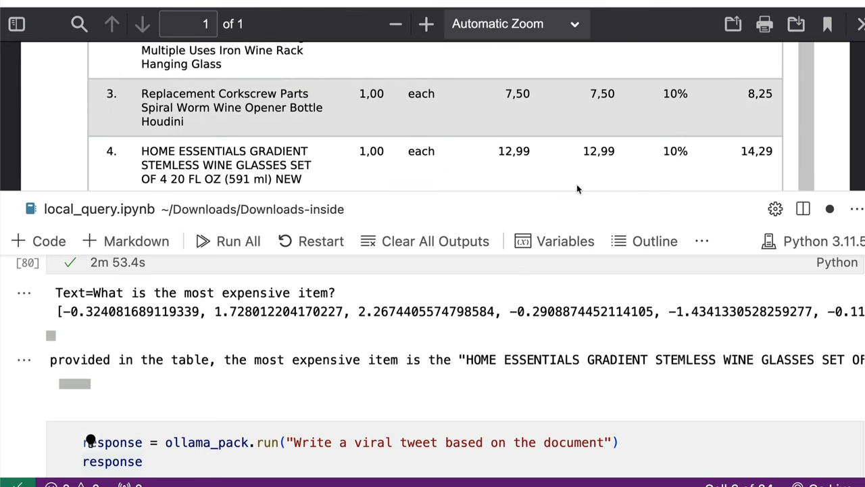
# Highlight invoice row 4's values 12,99, 10% and 14,29 to compare with the answer.
pyautogui.doubleClick(587, 151)
pyautogui.click(613, 153)
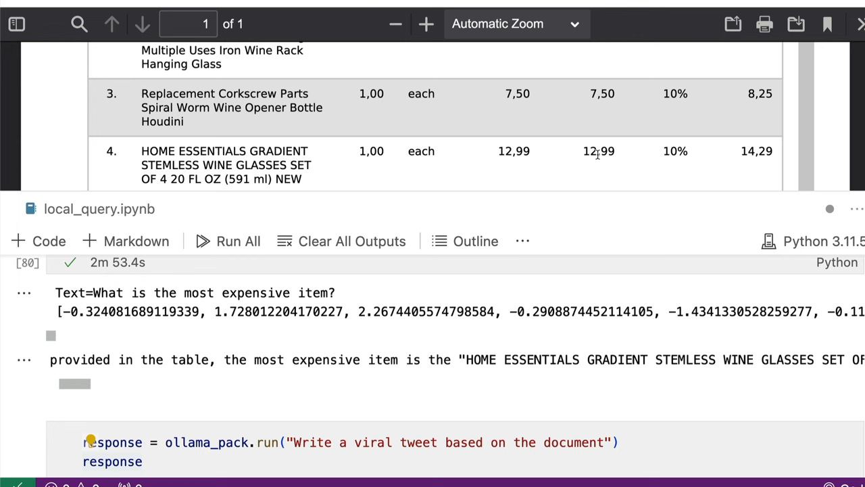
pyautogui.moveTo(593, 152); pyautogui.dragTo(598, 151)
pyautogui.scroll(3, 597, 151)
pyautogui.scroll(-1, 598, 152)
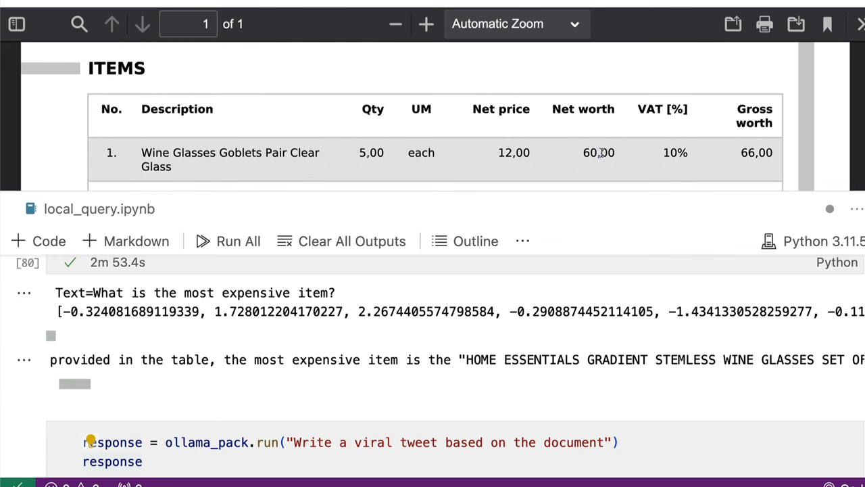
pyautogui.moveTo(581, 156); pyautogui.dragTo(630, 154)
pyautogui.click(630, 155)
pyautogui.scroll(-1, 629, 154)
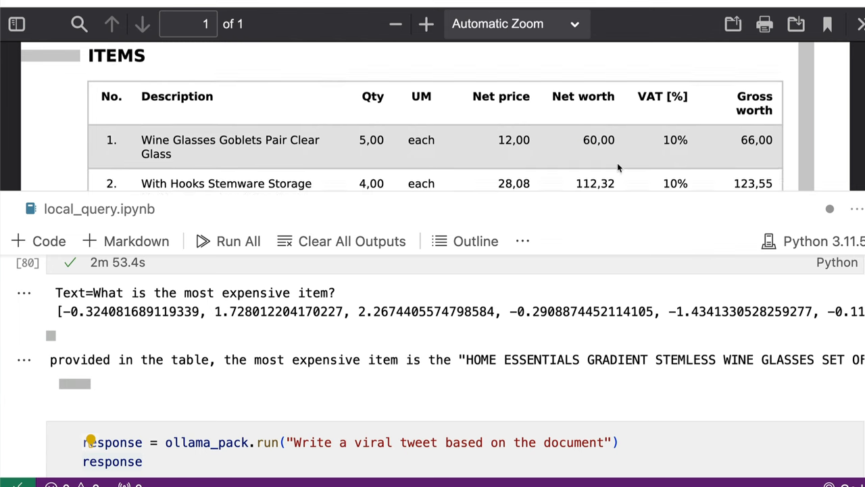
pyautogui.scroll(-2, 617, 167)
pyautogui.scroll(-2, 617, 167)
pyautogui.scroll(-2, 617, 167)
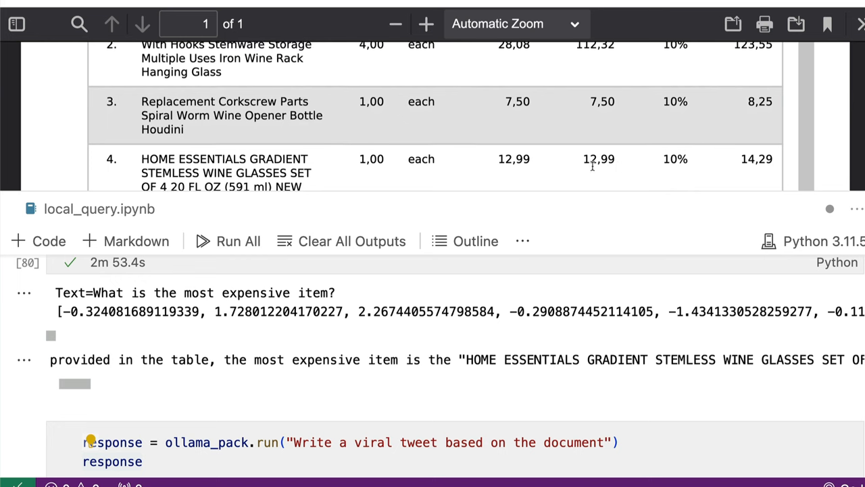
pyautogui.moveTo(583, 162); pyautogui.dragTo(618, 163)
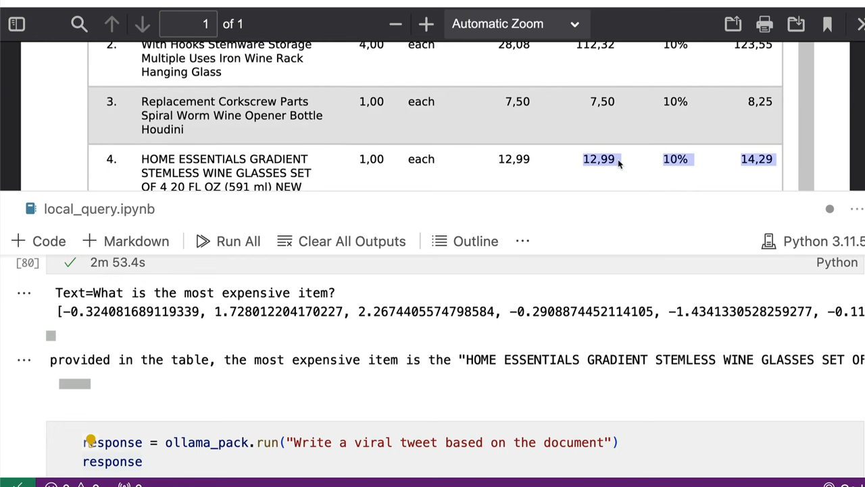
pyautogui.scroll(1, 619, 162)
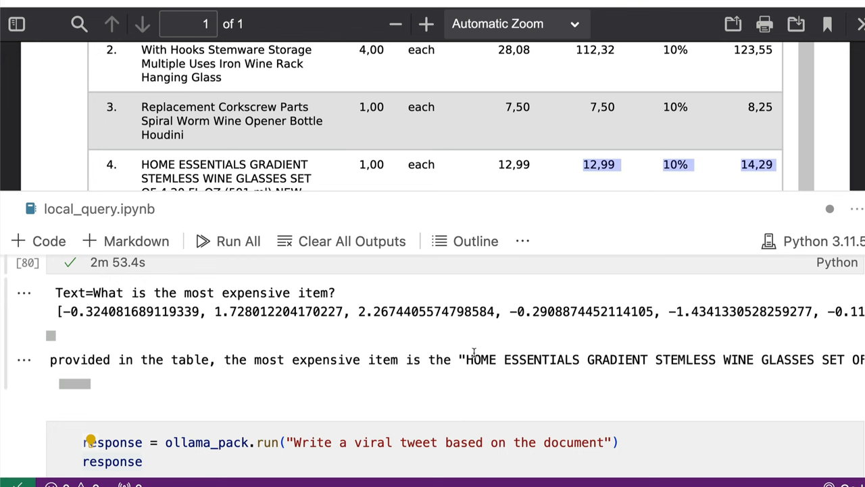
pyautogui.scroll(3, 490, 93)
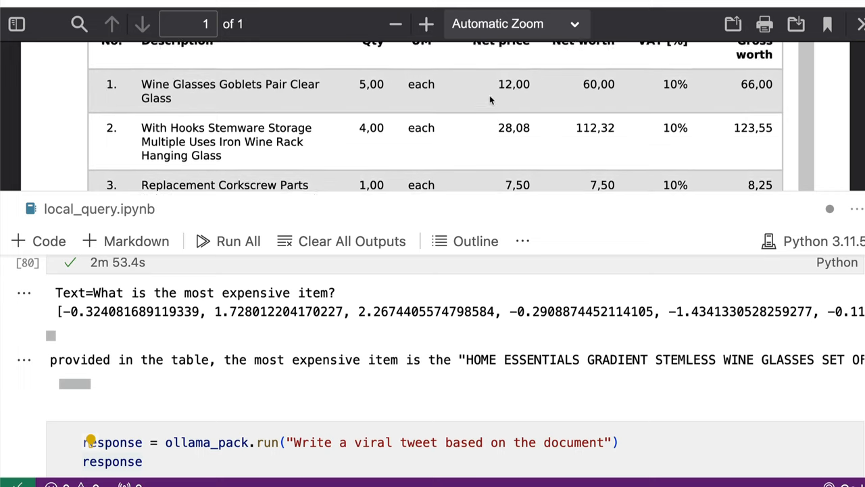
pyautogui.scroll(1, 490, 99)
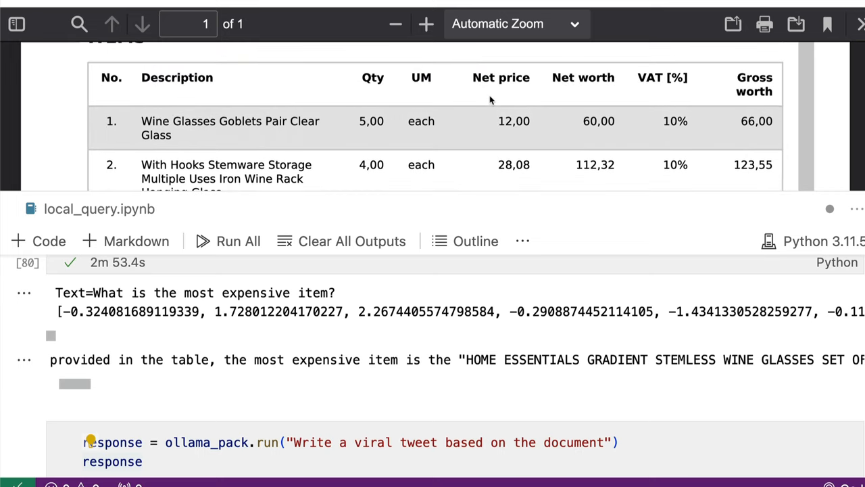
pyautogui.scroll(2, 491, 100)
pyautogui.scroll(3, 490, 100)
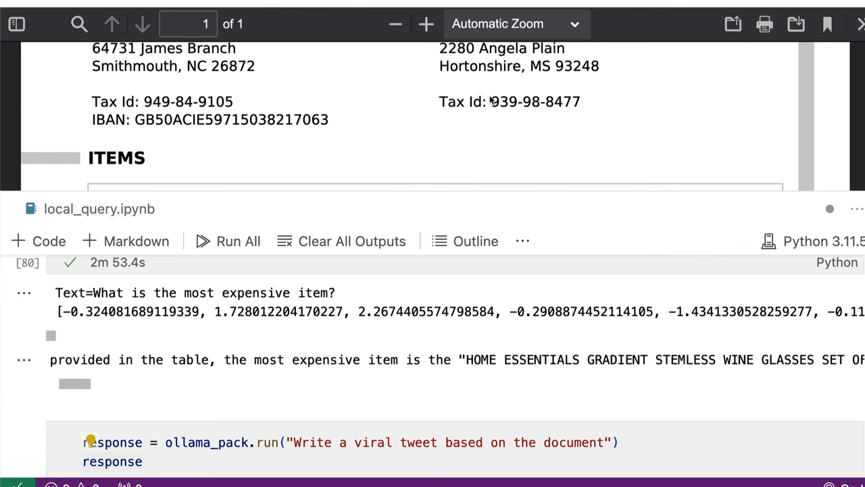
pyautogui.scroll(-3, 414, 354)
pyautogui.scroll(-3, 392, 338)
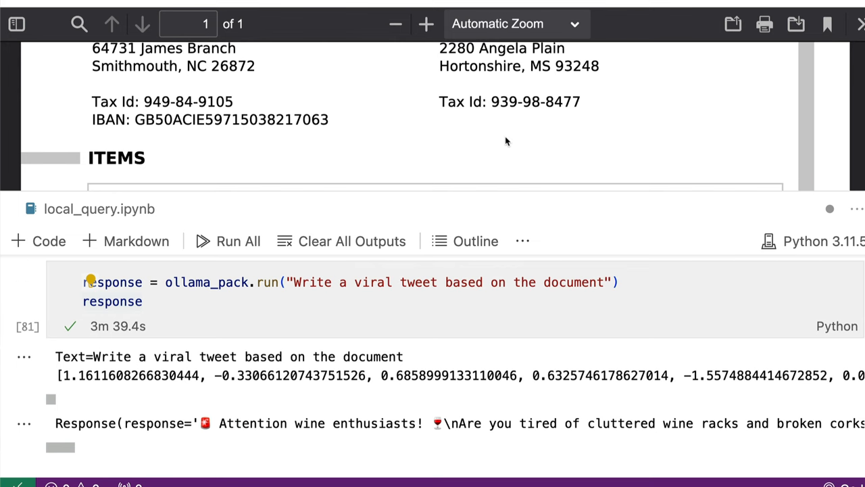
pyautogui.scroll(-3, 292, 321)
pyautogui.scroll(-2, 292, 321)
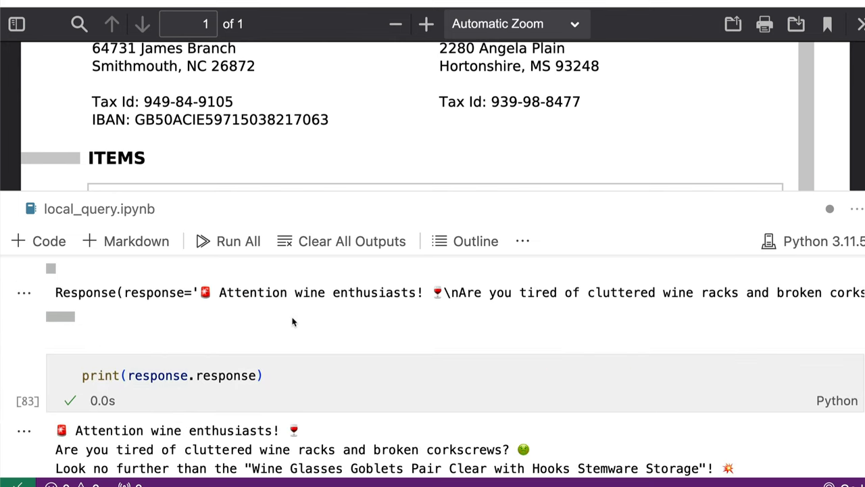
pyautogui.scroll(2, 293, 321)
pyautogui.scroll(-4, 293, 321)
pyautogui.scroll(-2, 255, 305)
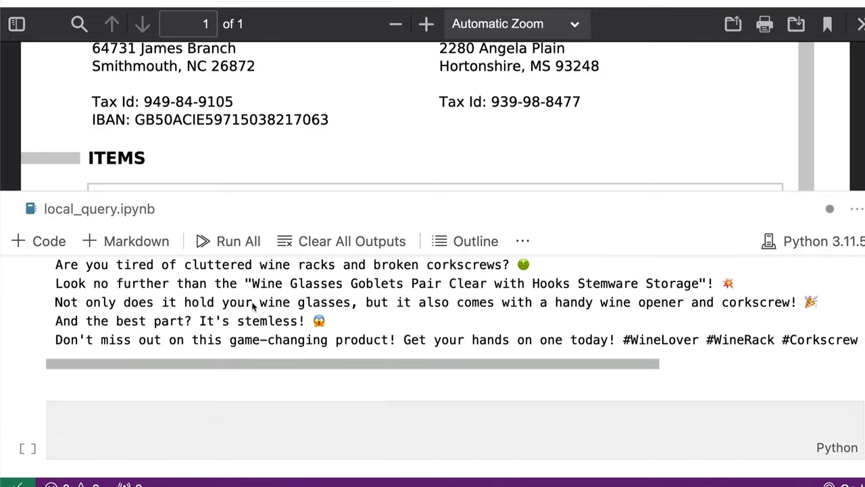
pyautogui.scroll(3, 255, 305)
pyautogui.scroll(1, 255, 306)
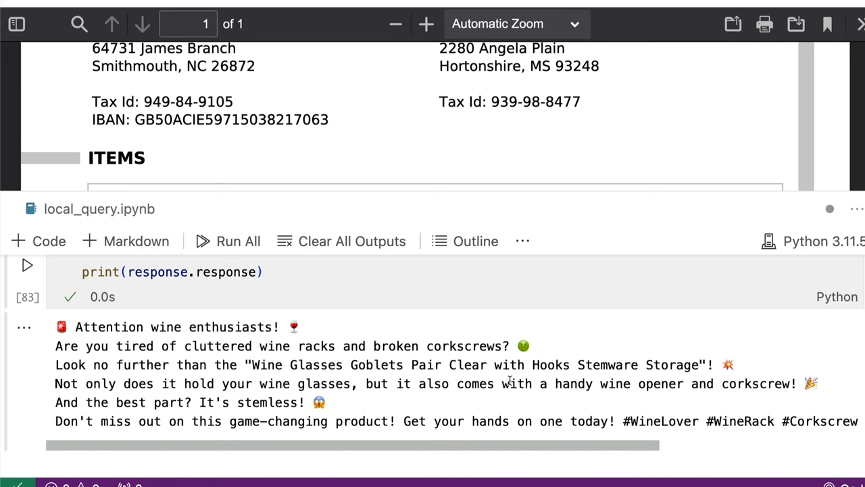
pyautogui.hscroll(5, 509, 380)
pyautogui.hscroll(-5, 510, 381)
pyautogui.scroll(5, 547, 128)
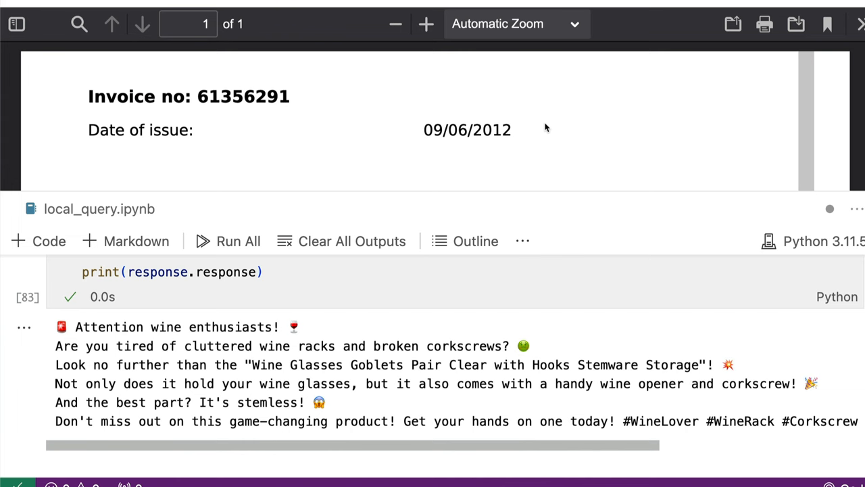
pyautogui.scroll(-2, 547, 127)
pyautogui.scroll(15, 459, 299)
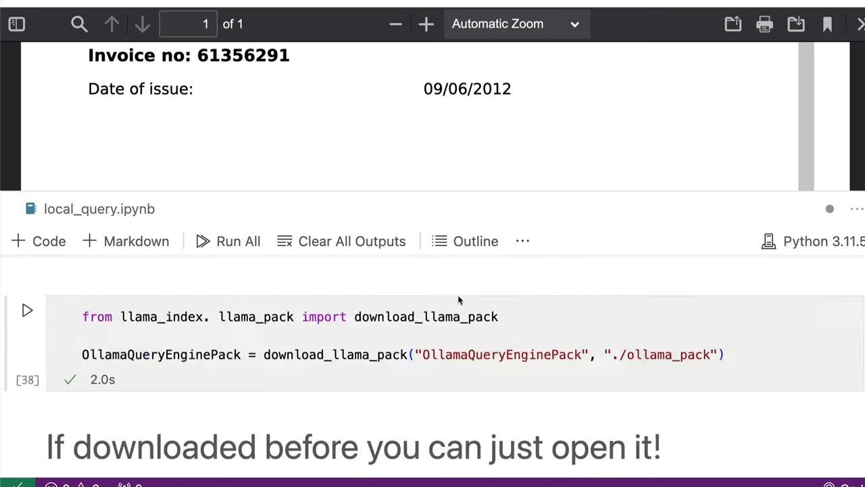
pyautogui.scroll(10, 458, 299)
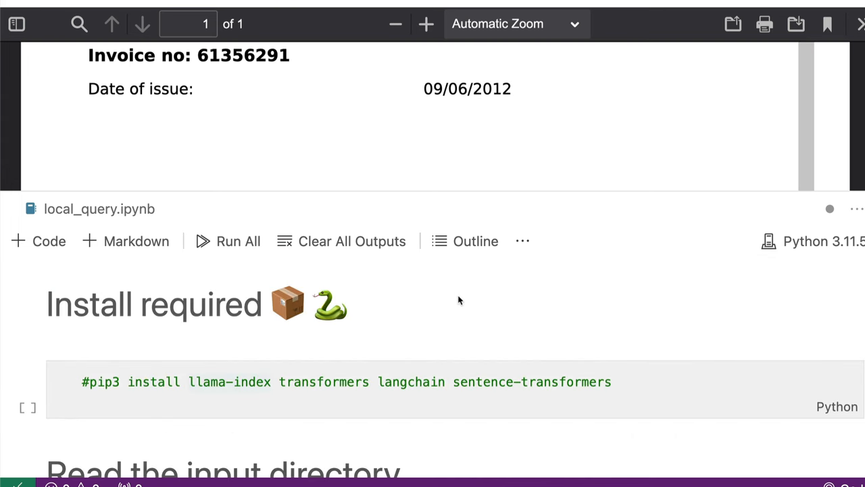